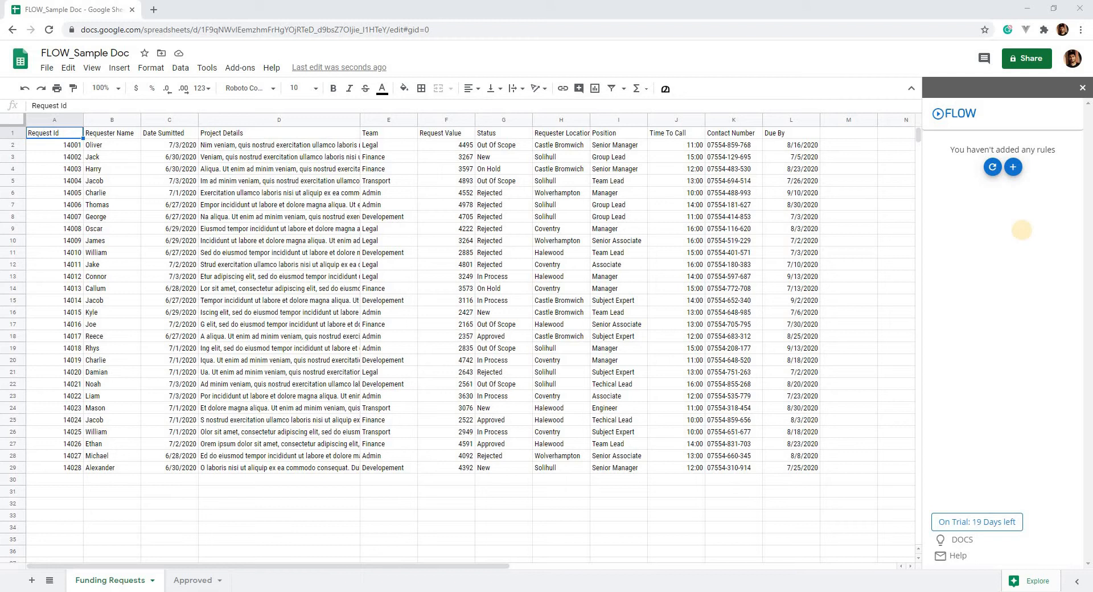
Add a Flow out rule named Approved that runs manually in the Funding Requests sheet
left_click(1012, 168)
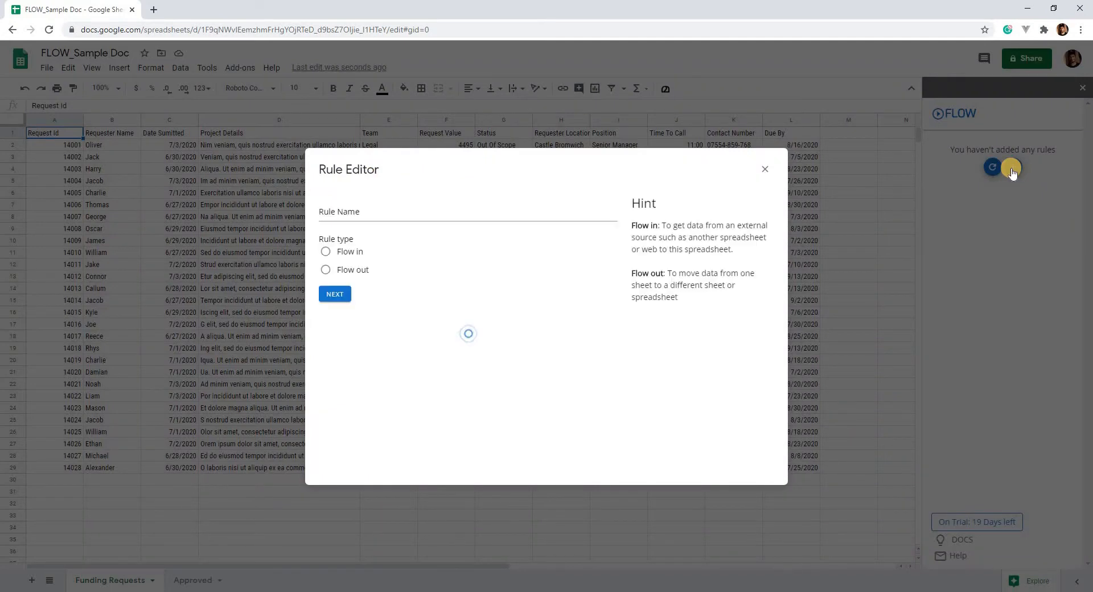
left_click(381, 216)
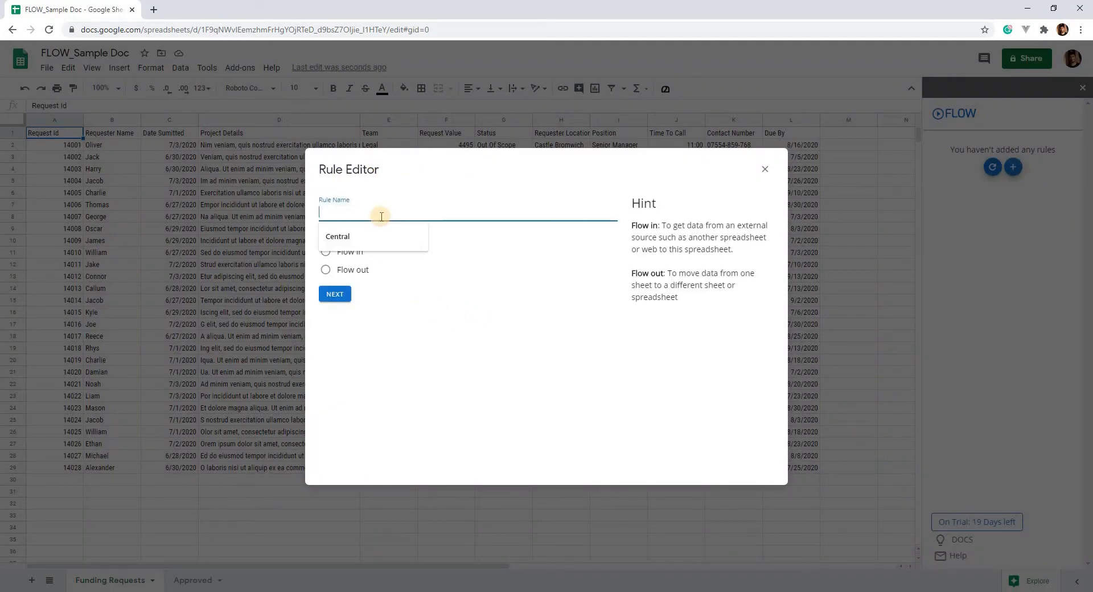
type("Approved")
left_click(356, 271)
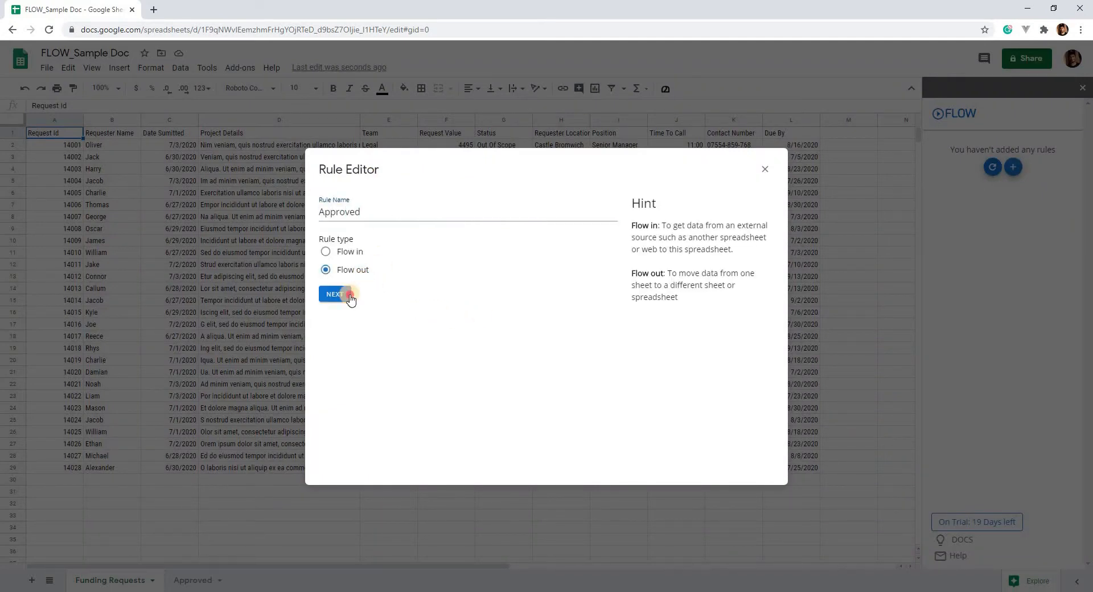
left_click(342, 295)
left_click(399, 280)
left_click(373, 342)
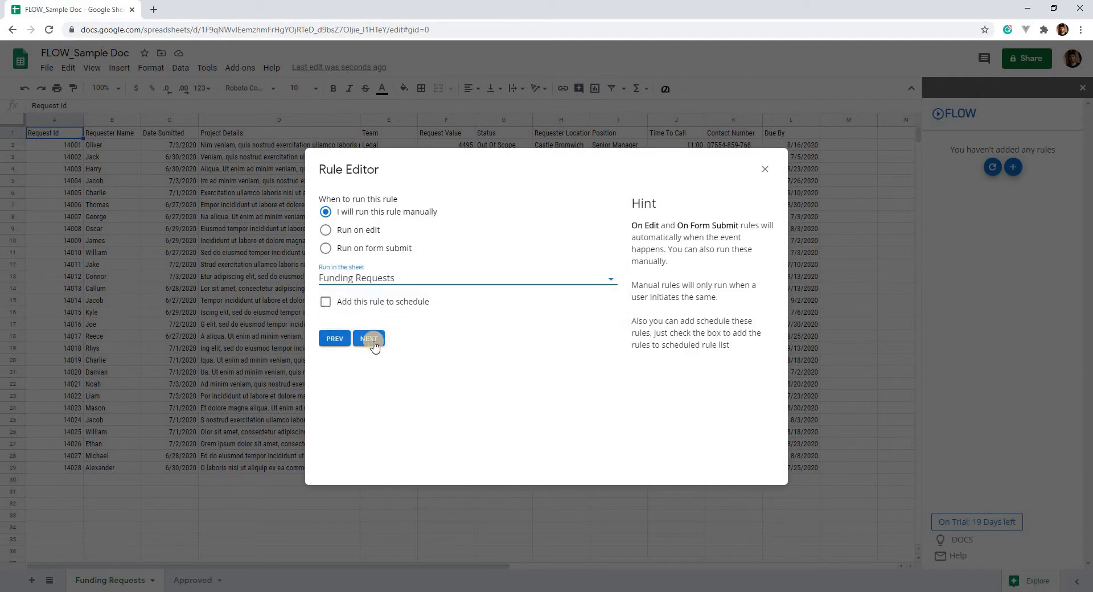
Add the condition that column G is equal to Approved
left_click(377, 235)
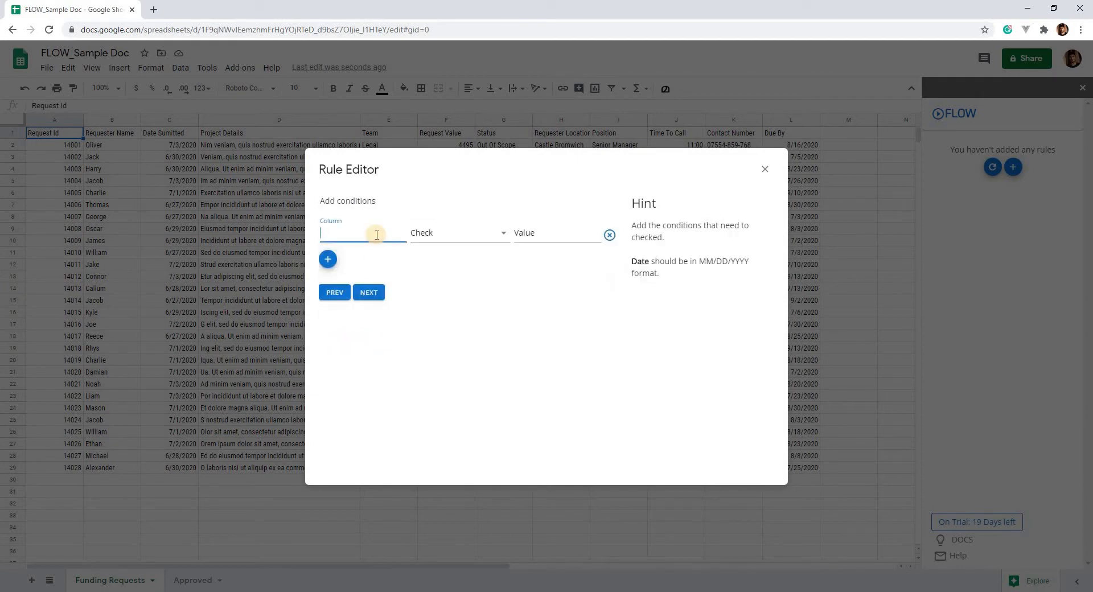
left_click(447, 234)
left_click(453, 246)
left_click(540, 233)
type("A")
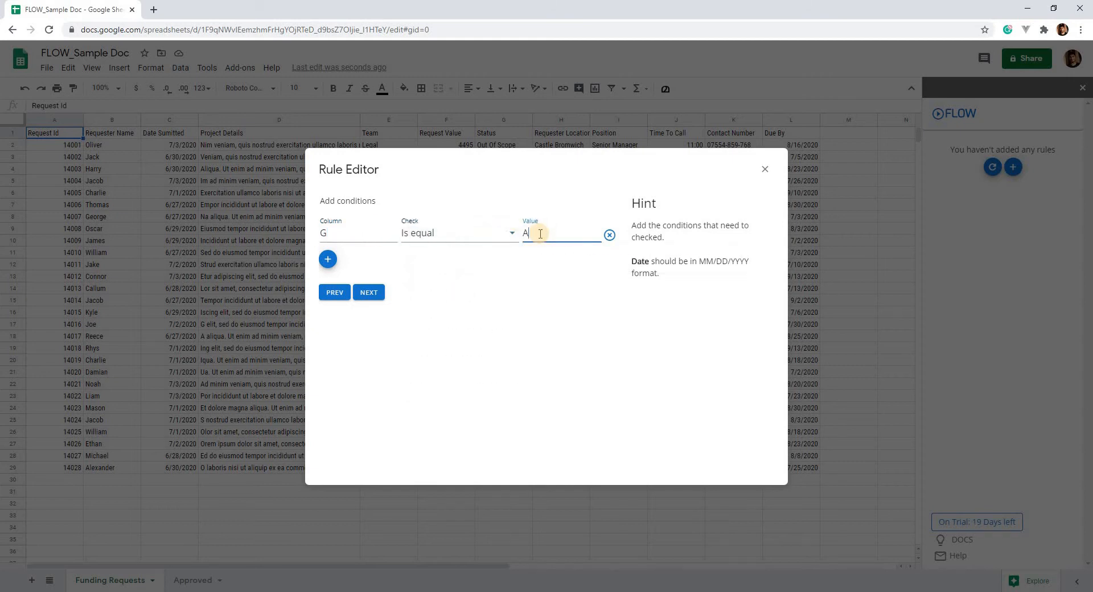
type("pproved")
left_click(369, 292)
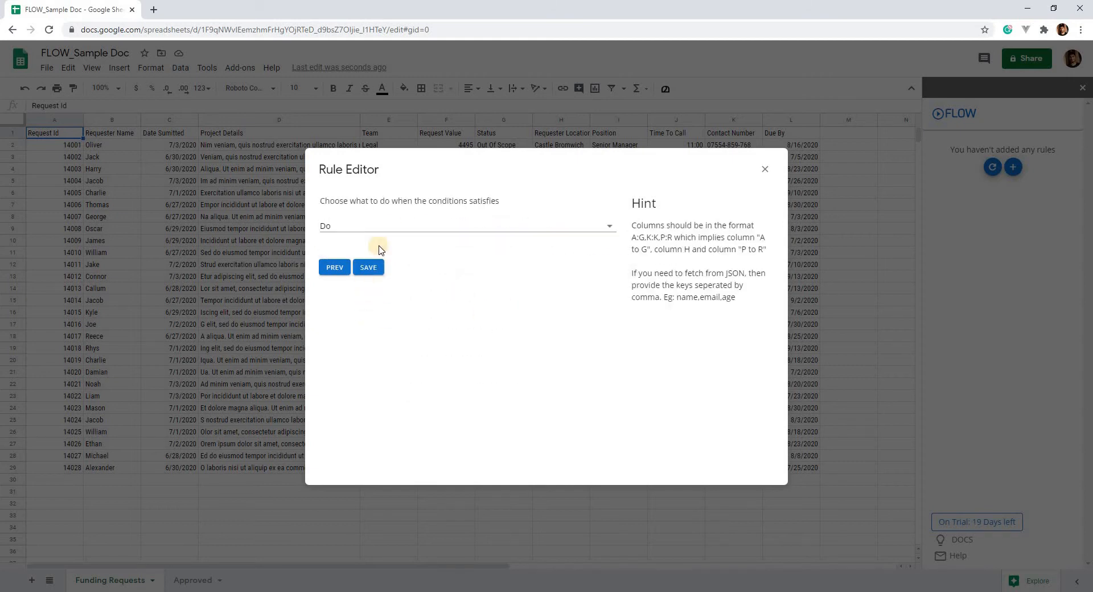
Set the rule's action to Cut from range A:I, with the current spreadsheet's ID as the destination spreadsheet
left_click(389, 234)
left_click(385, 262)
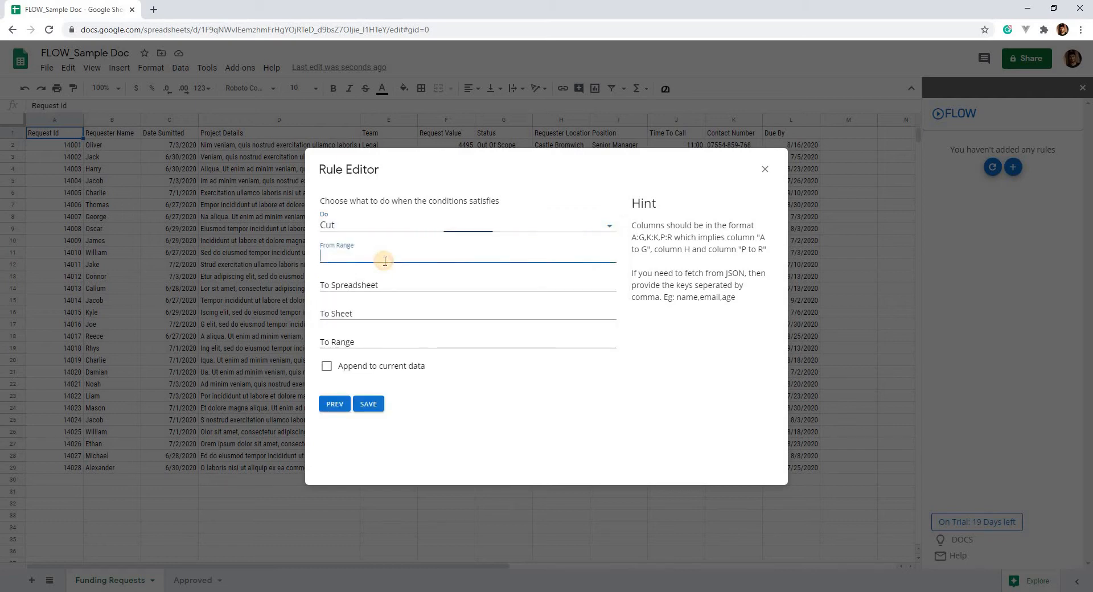
type("A:I")
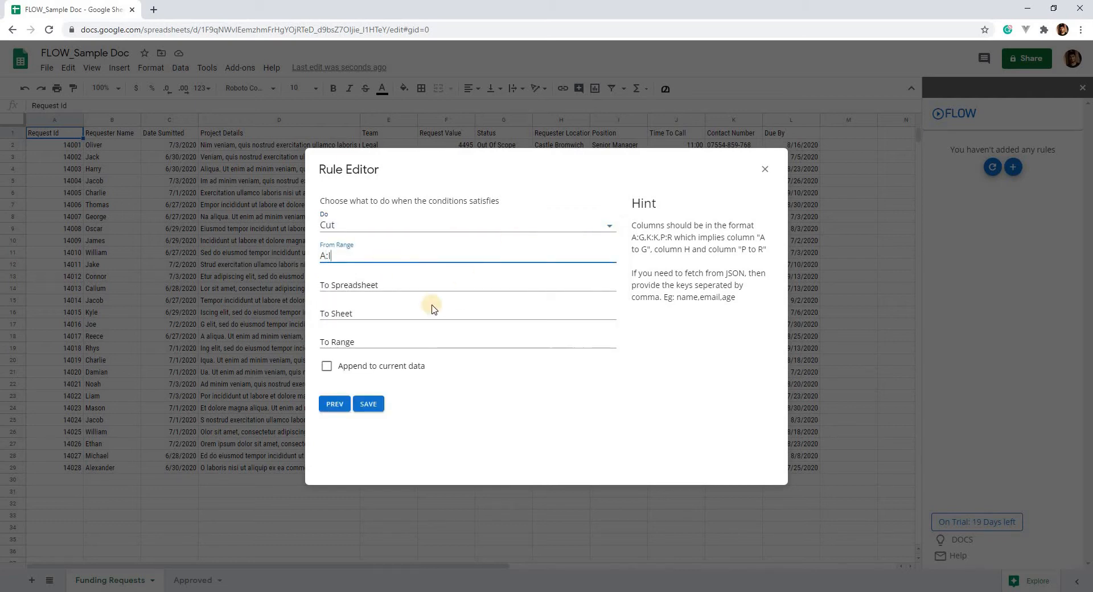
left_click_drag(201, 30, 388, 30)
left_click(388, 284)
key("ctrl+v")
Set the destination to range B:J of the Approved sheet, then save the rule and refresh the rules list
left_click(385, 312)
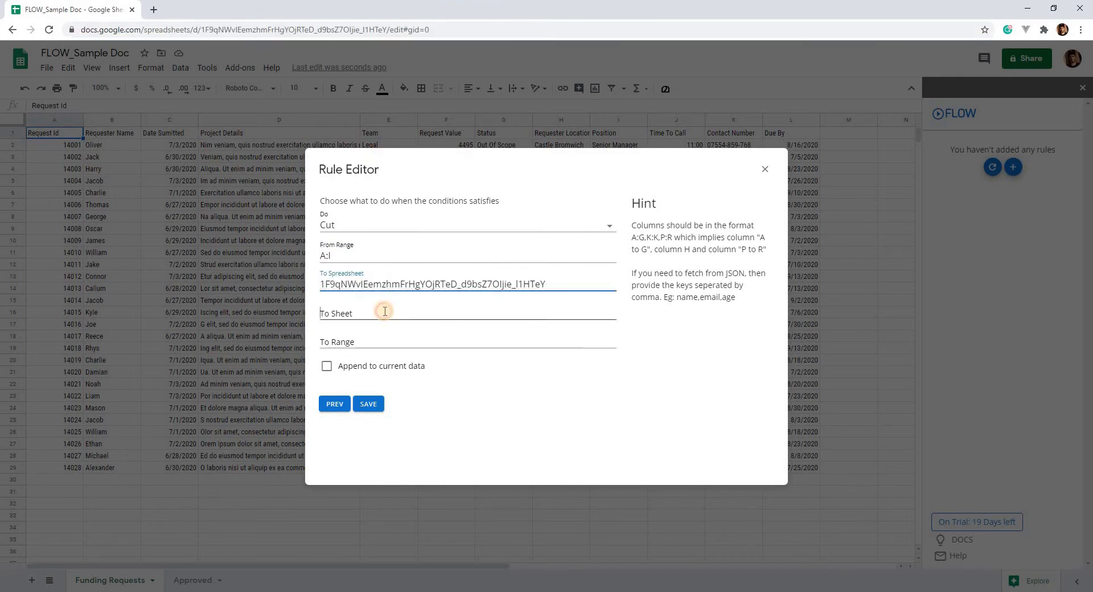
type("Approve")
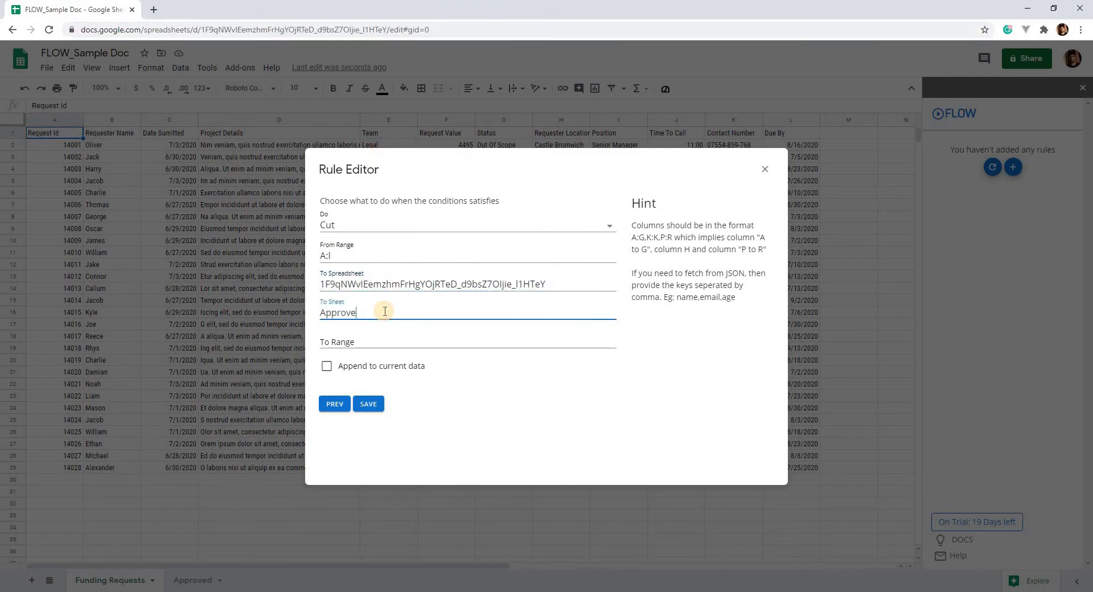
type("d")
left_click(383, 343)
type("B")
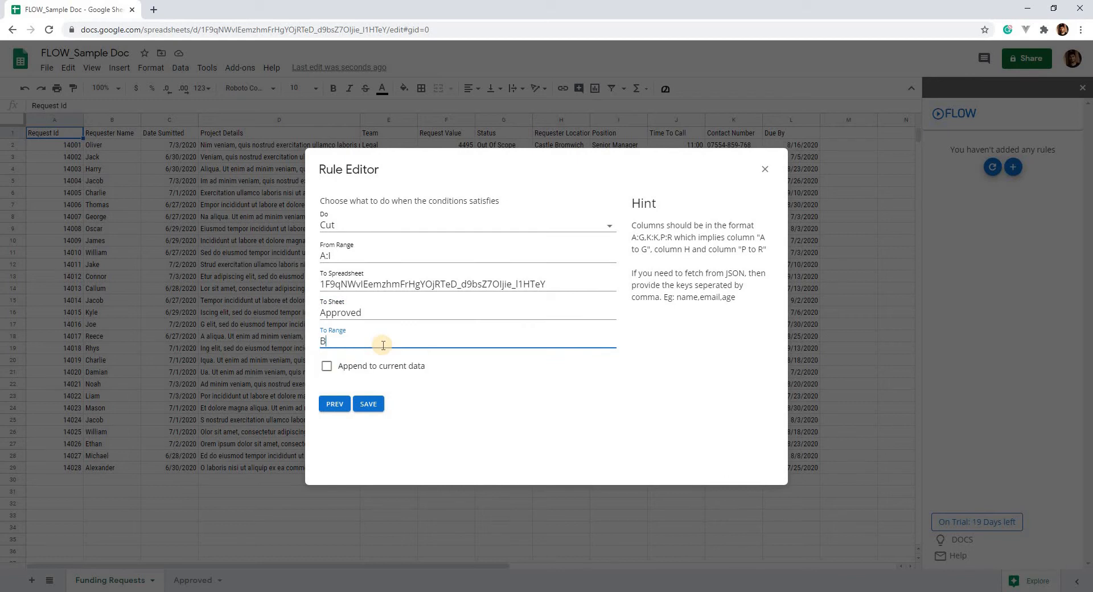
type(":J")
left_click(368, 405)
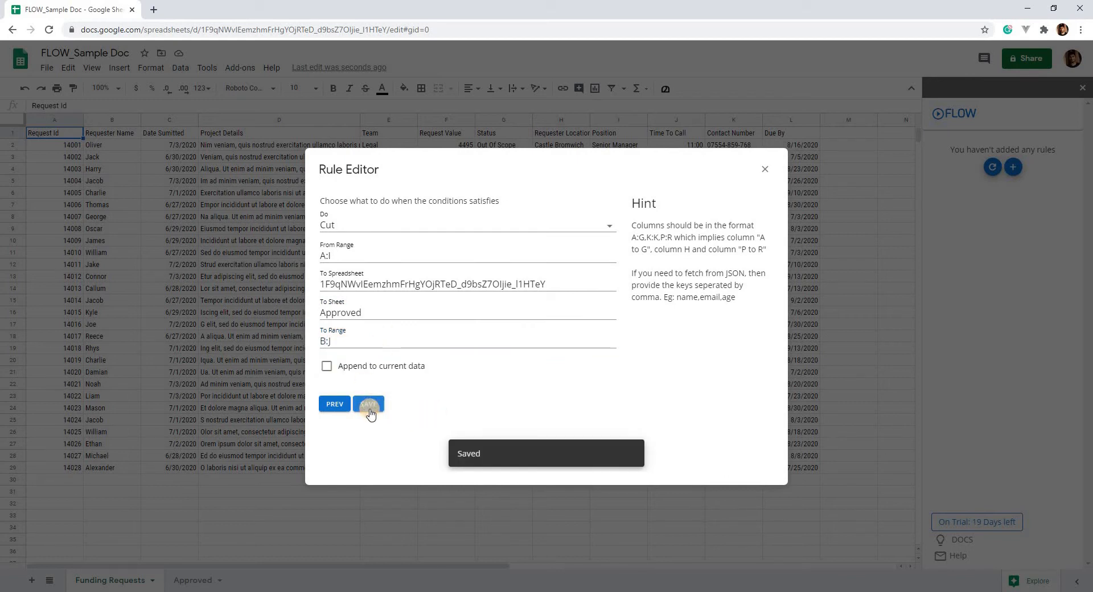
left_click(765, 170)
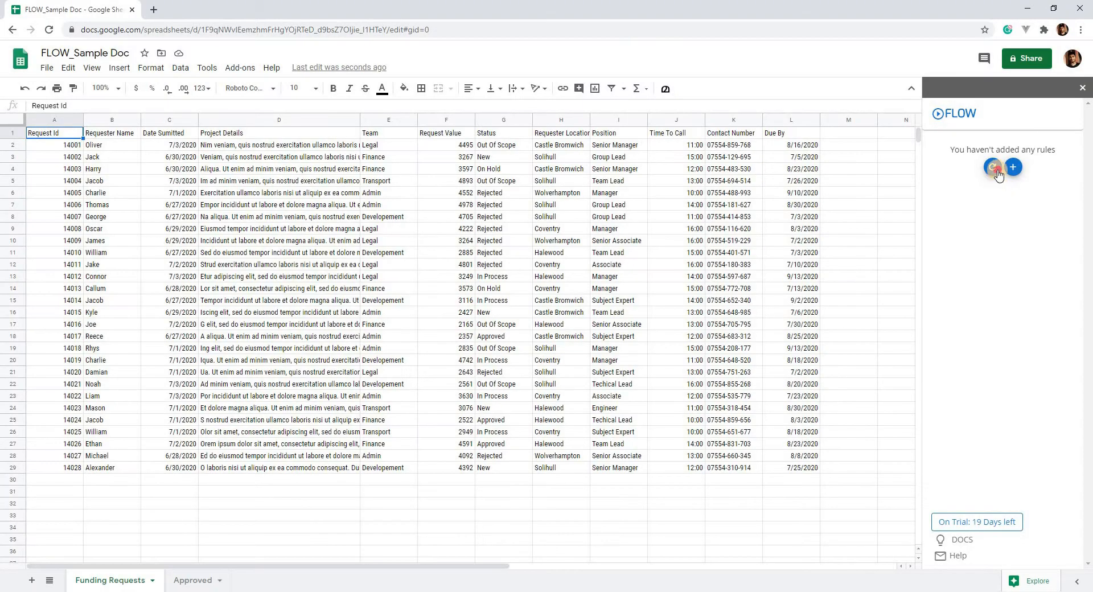
left_click(992, 166)
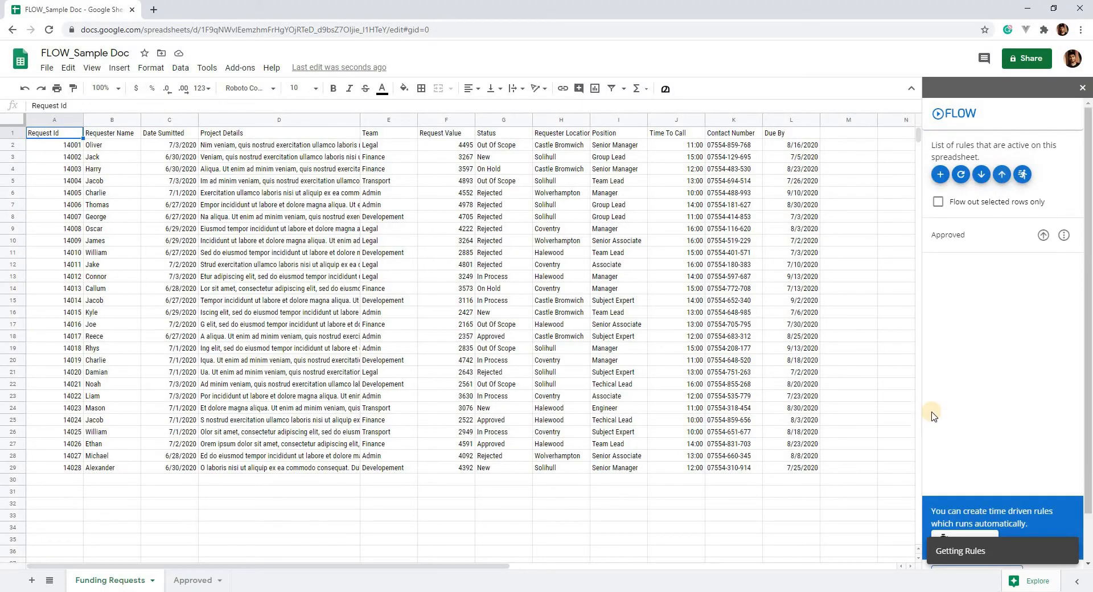
Check the column headers on the Approved sheet, then run the Approved rule from the Funding Requests sheet
left_click(193, 581)
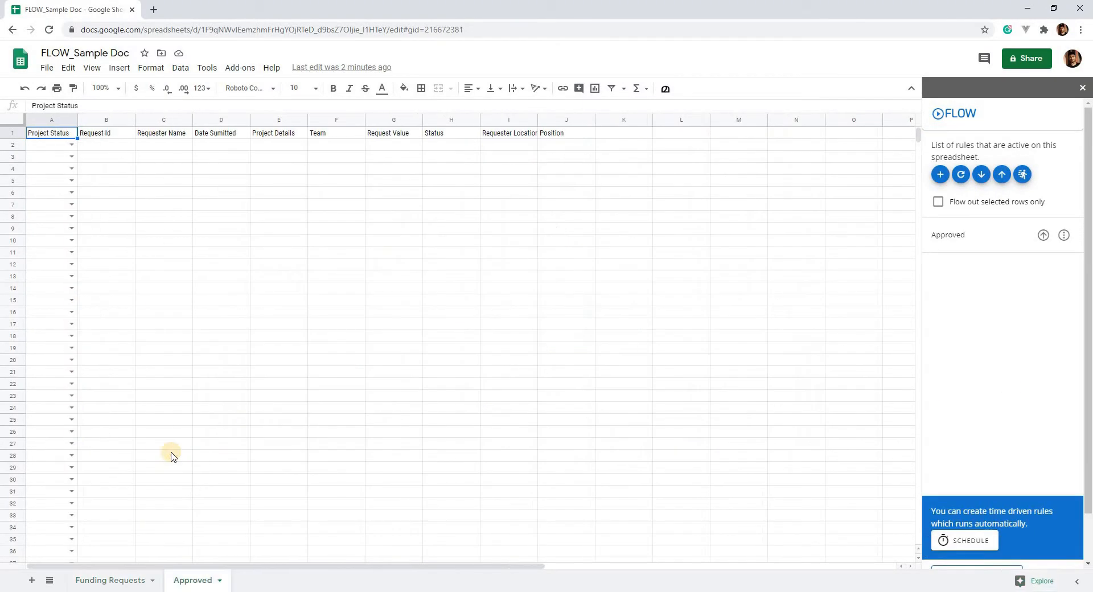
left_click(109, 134)
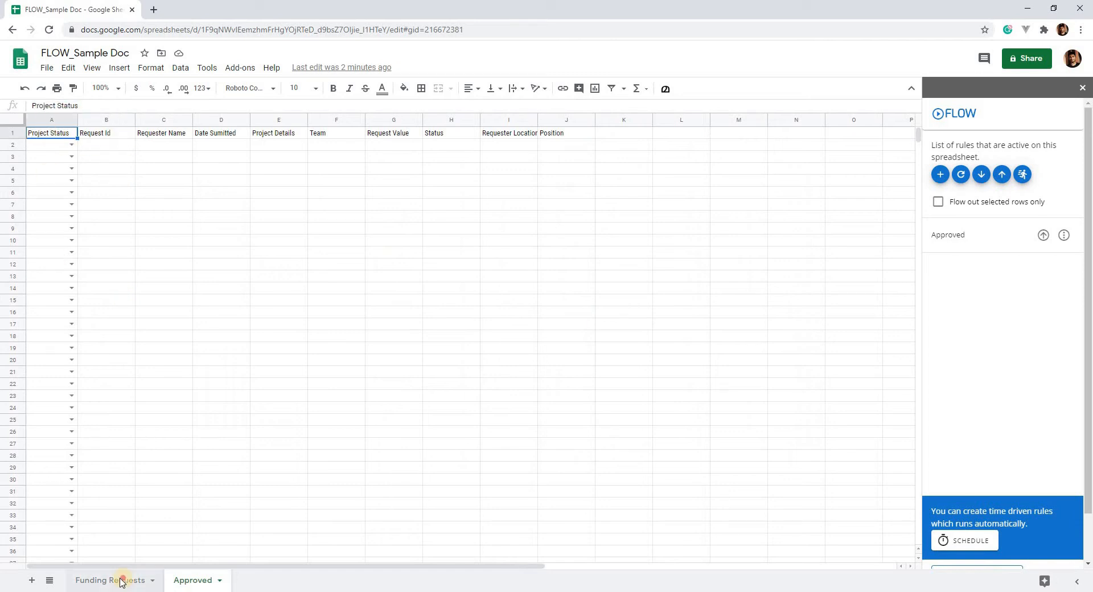
left_click(114, 580)
left_click(1044, 239)
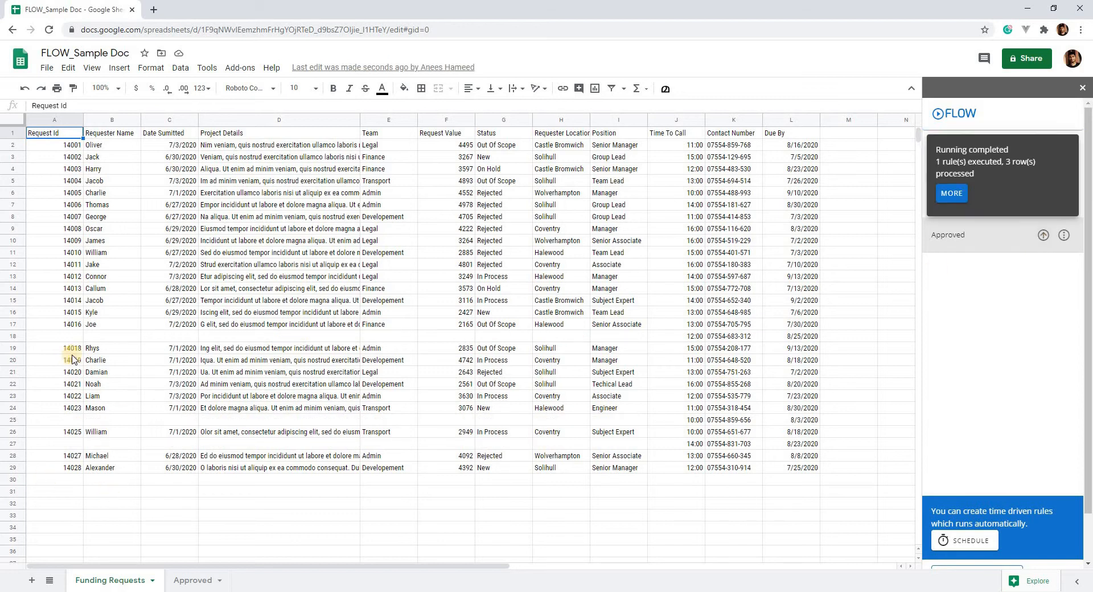
Compare row 18 of the Funding Requests sheet with the rows on the Approved sheet
mouse_move(57, 336)
left_mouse_down()
mouse_move(587, 359)
mouse_move(642, 340)
left_mouse_up()
left_click(642, 340)
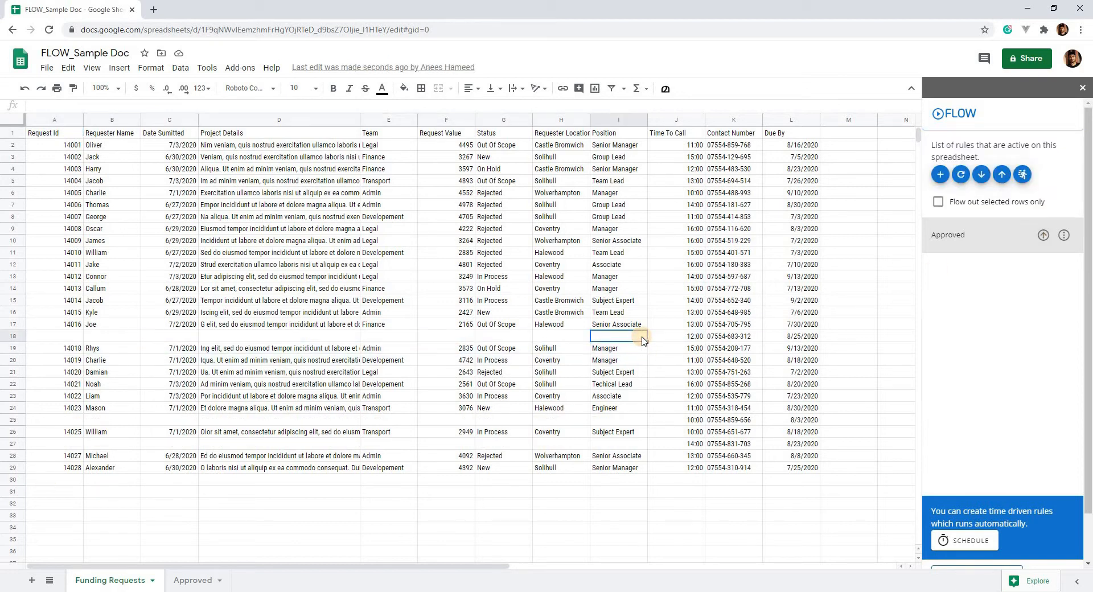
left_click(194, 580)
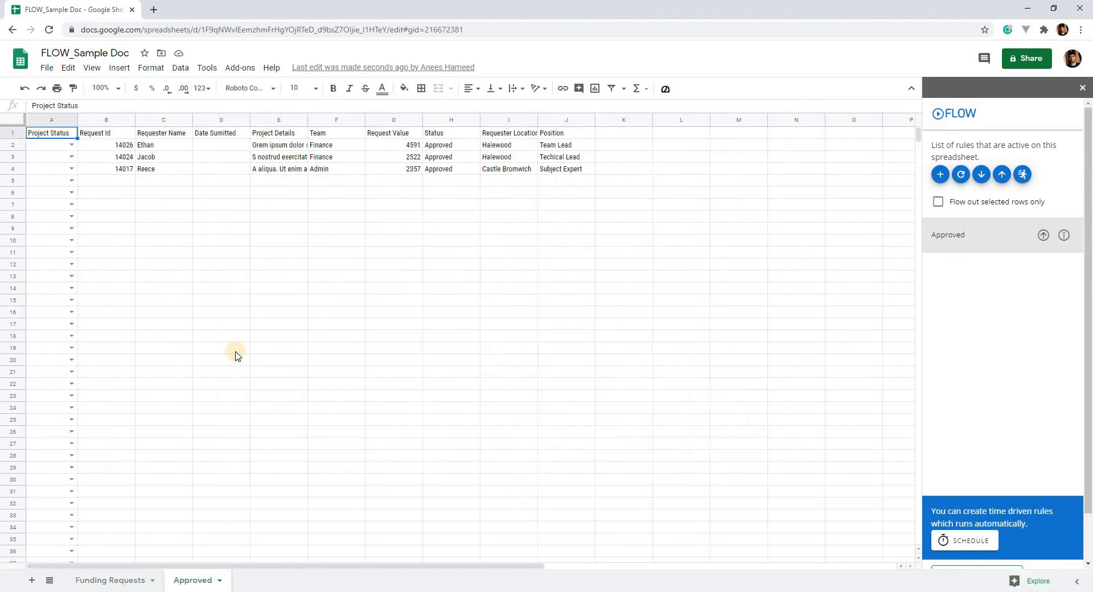
left_click(123, 146)
Set the Project Status on the Approved sheet to Green for rows 2 and 3 and Red for row 4
left_click(45, 146)
left_click(71, 145)
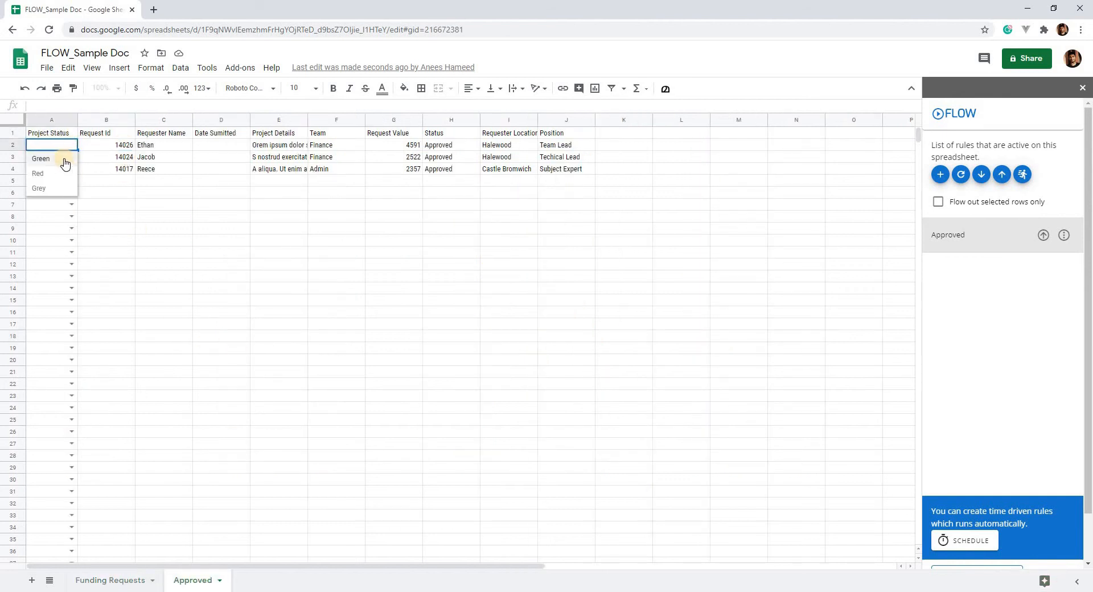
left_click(66, 160)
left_click(71, 157)
left_click(63, 171)
left_click(71, 169)
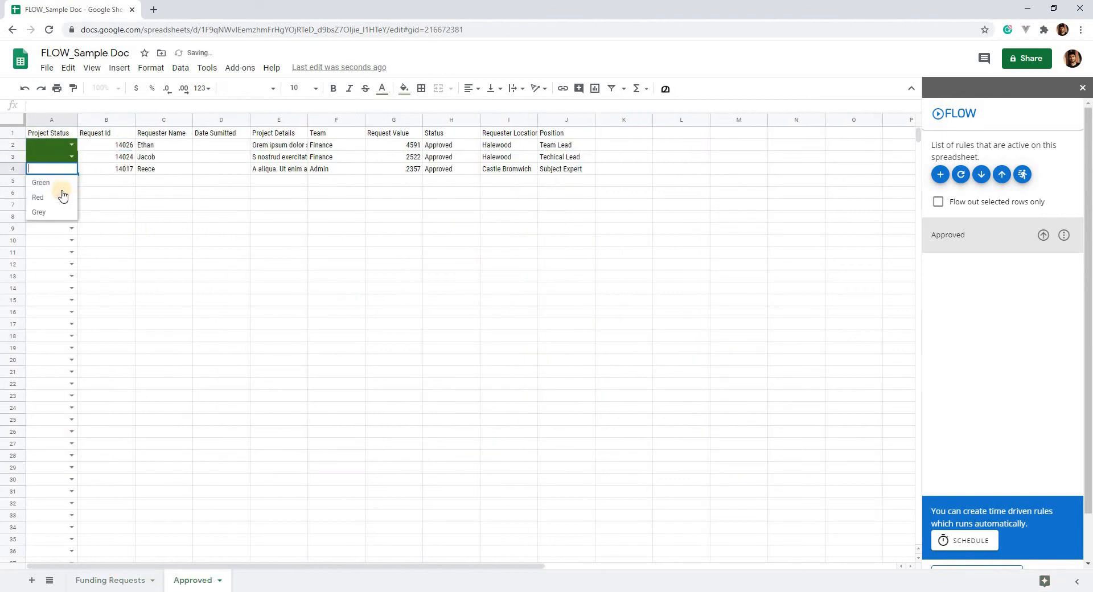
left_click(62, 202)
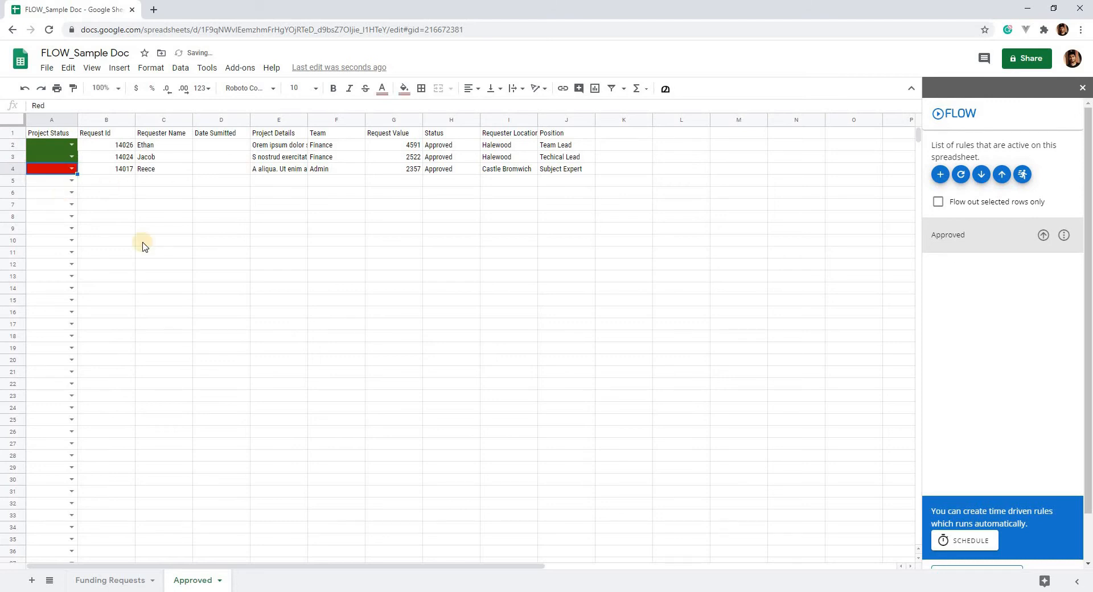
Format the Date Sumitted column on the Approved sheet with the Date number format
left_click(72, 135)
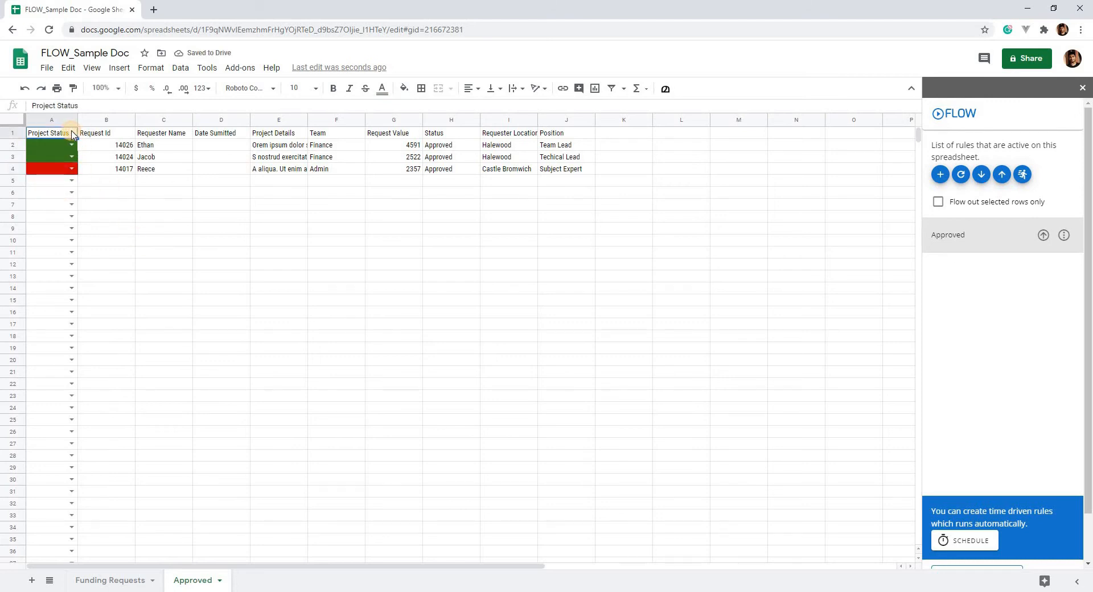
left_click(227, 144)
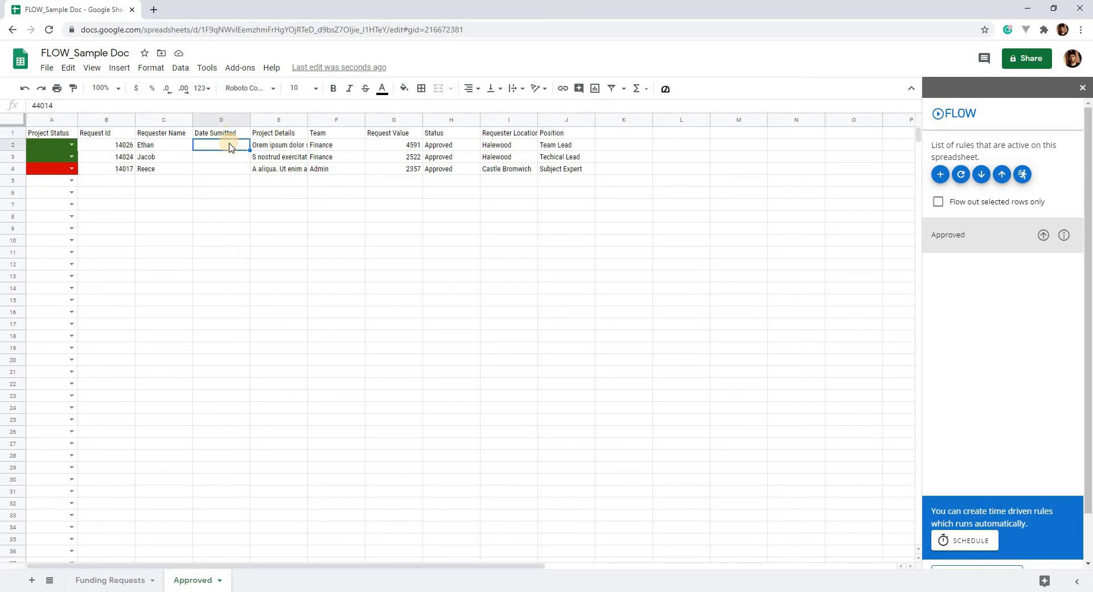
left_click(230, 123)
left_click(151, 68)
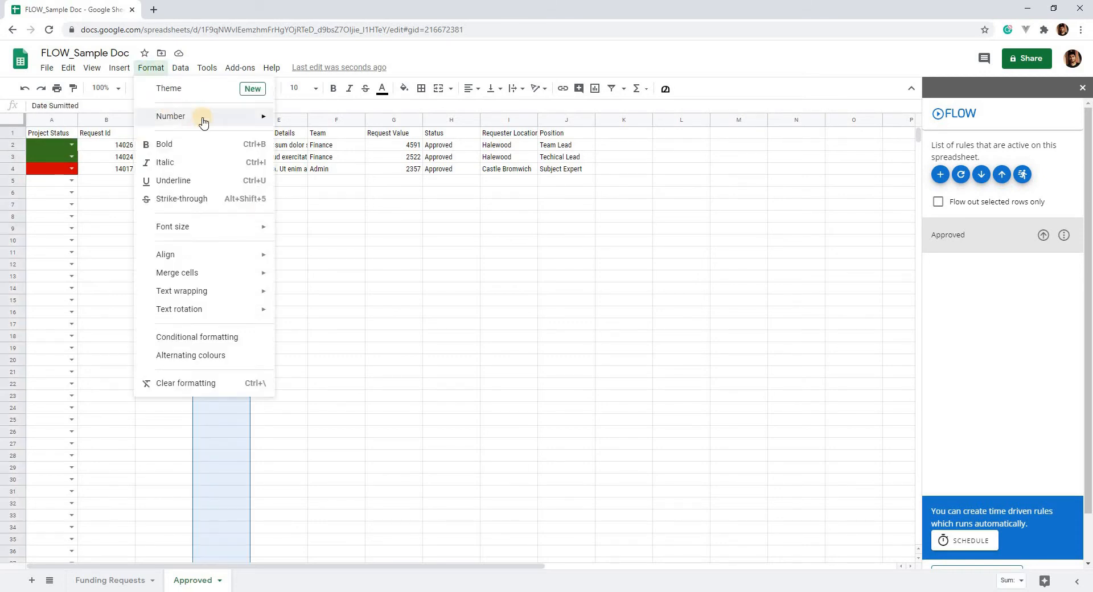
mouse_move(200, 117)
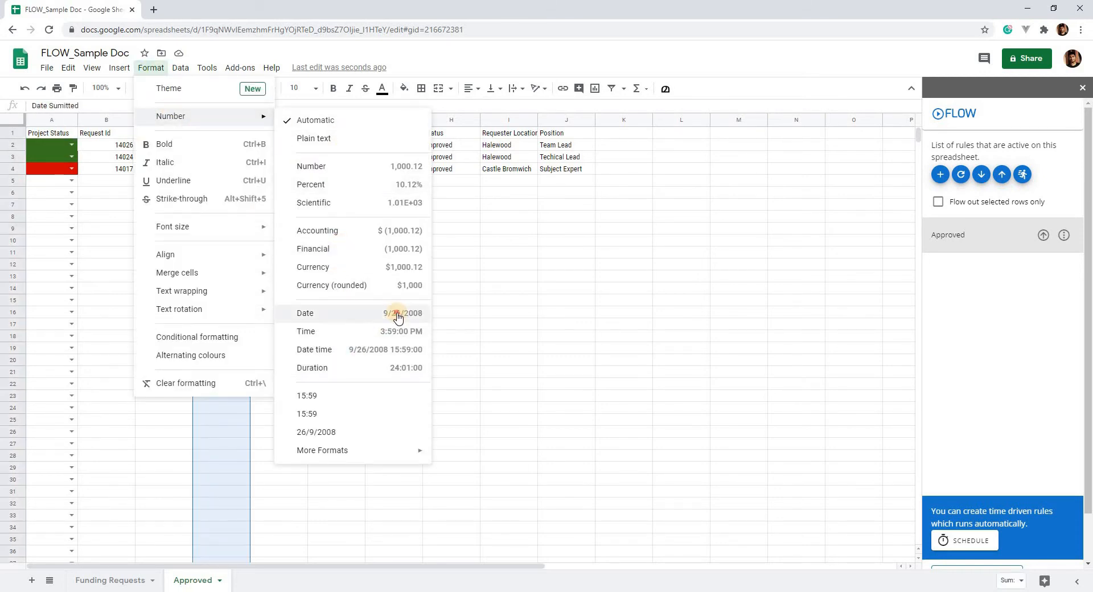
left_click(373, 314)
left_click(231, 145)
left_click(71, 134)
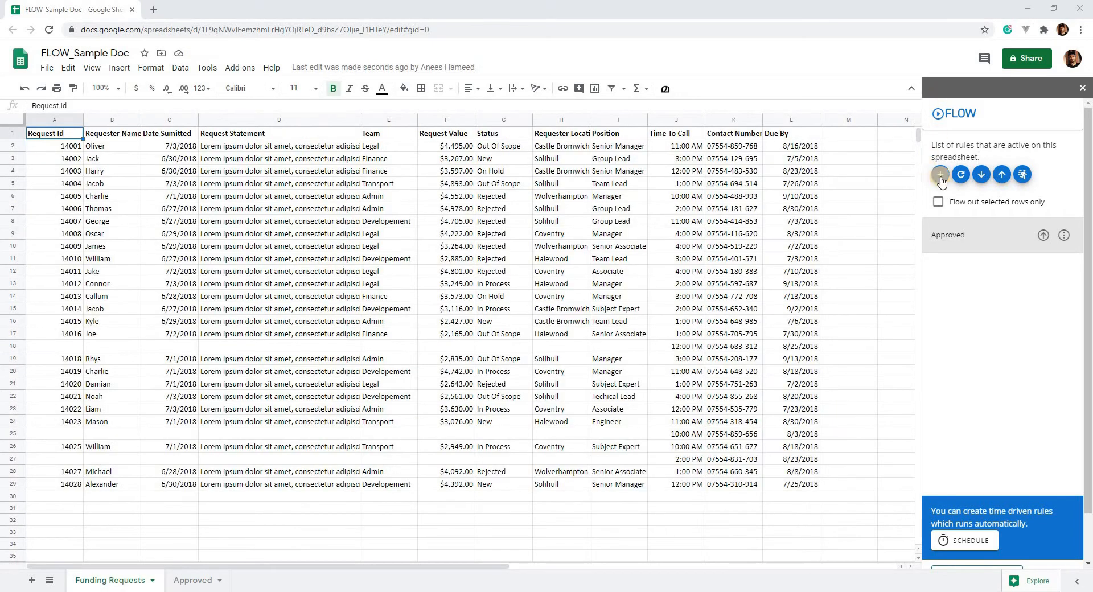
Add a Flow out rule named Out Of Scope that runs manually in the Funding Requests sheet
left_click(944, 176)
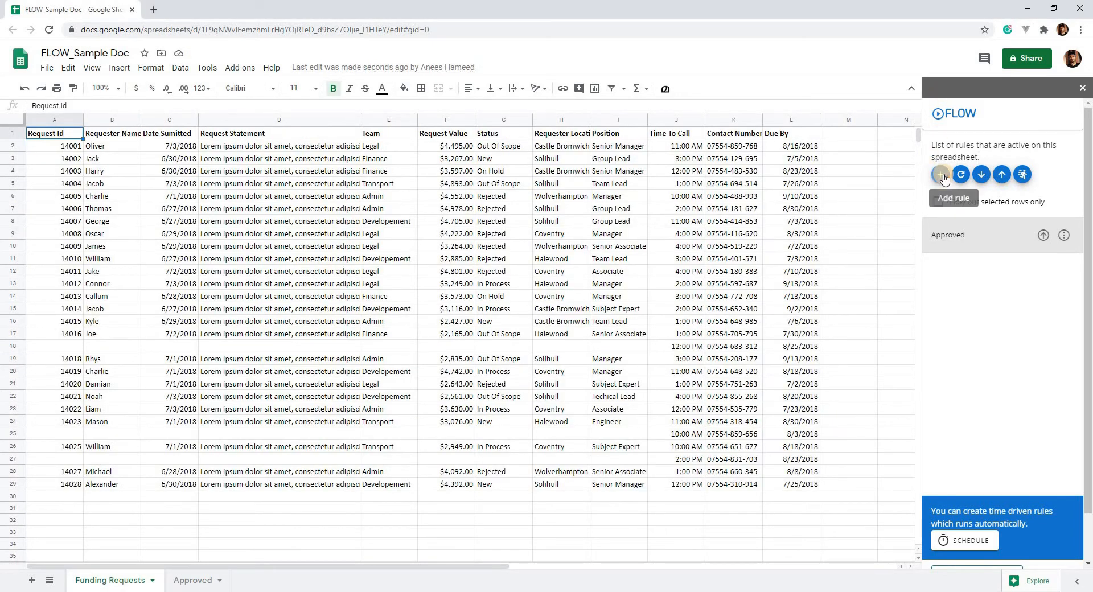
left_click(943, 175)
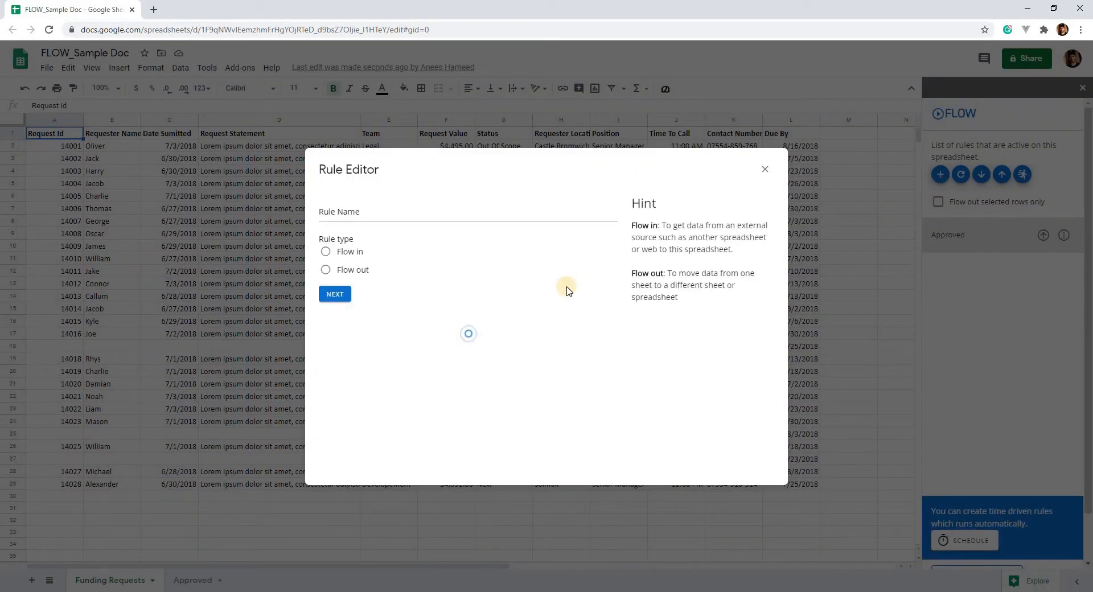
left_click(439, 214)
type("O")
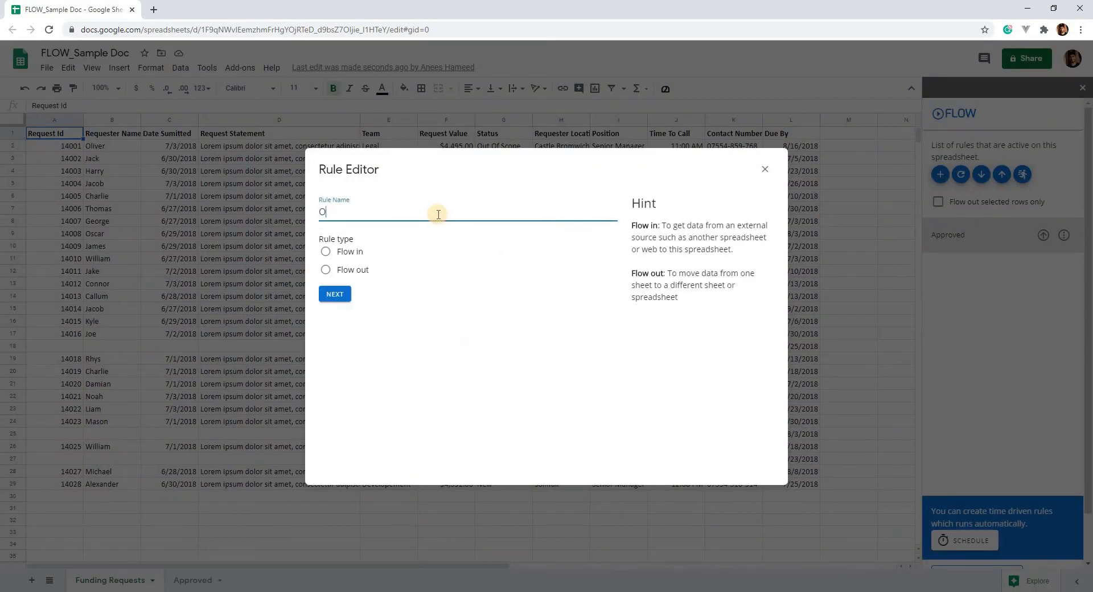
type("ut Of Scope")
left_click(322, 297)
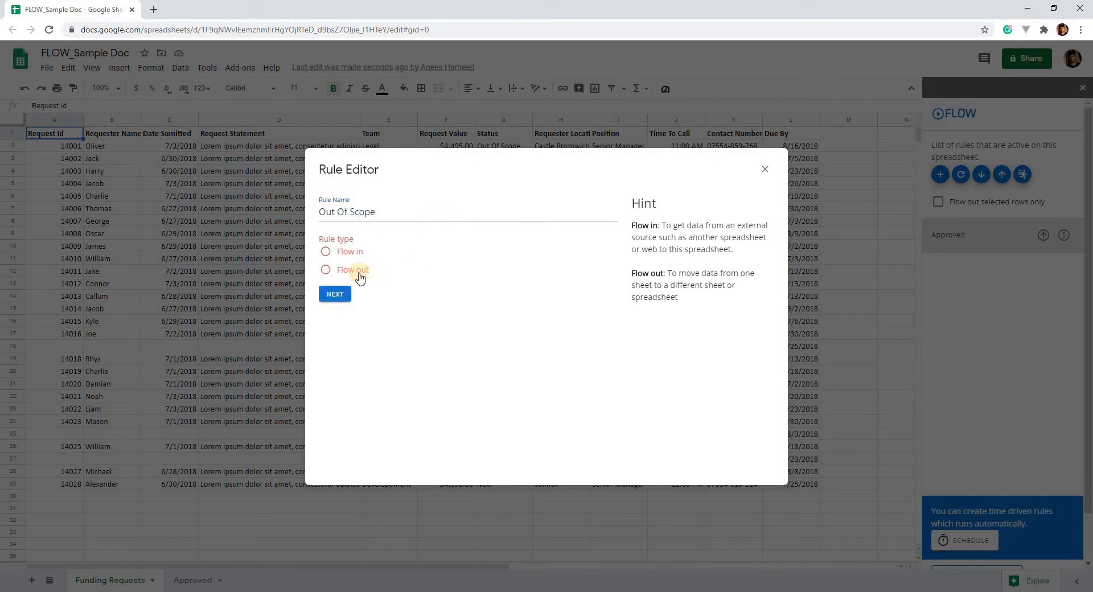
left_click(357, 270)
left_click(334, 294)
left_click(389, 278)
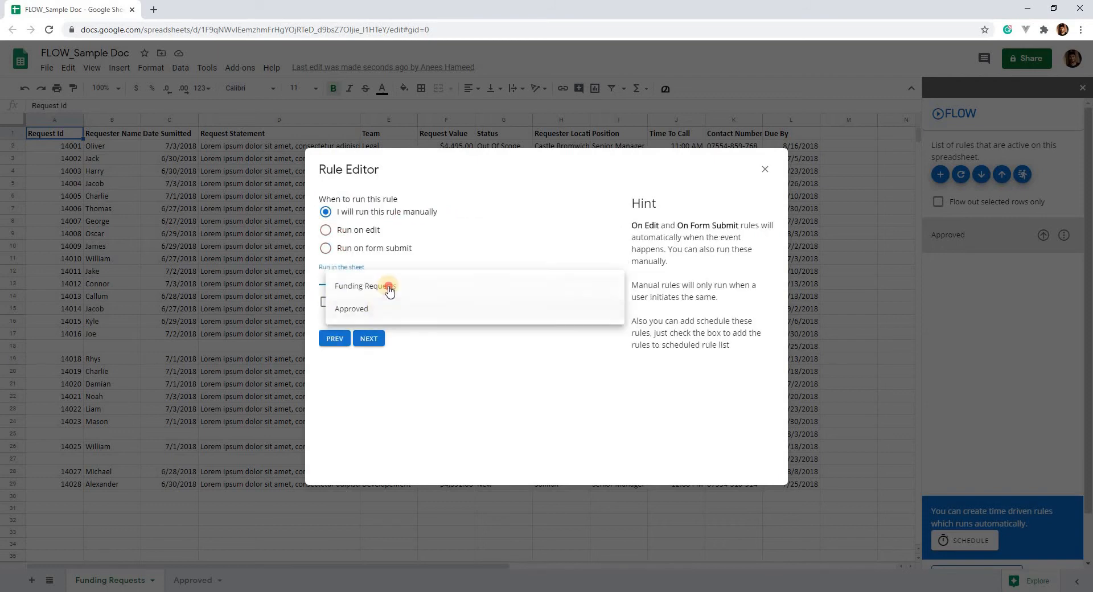
left_click(389, 290)
left_click(378, 340)
Add the condition that column G is equal to Out Of Scope to the rule
left_click(383, 239)
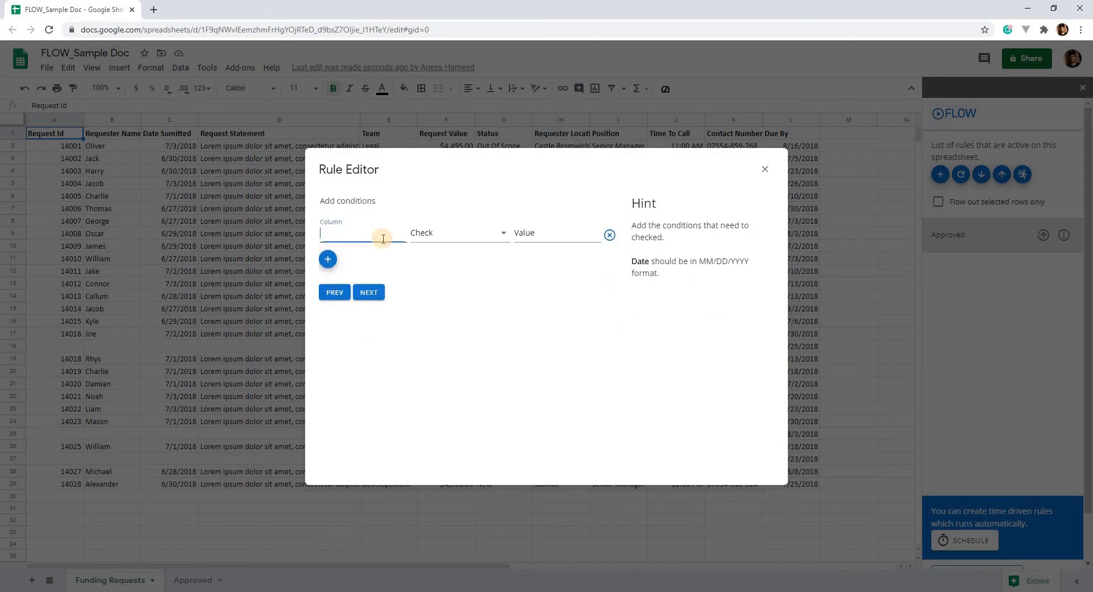
type("G")
left_click(450, 237)
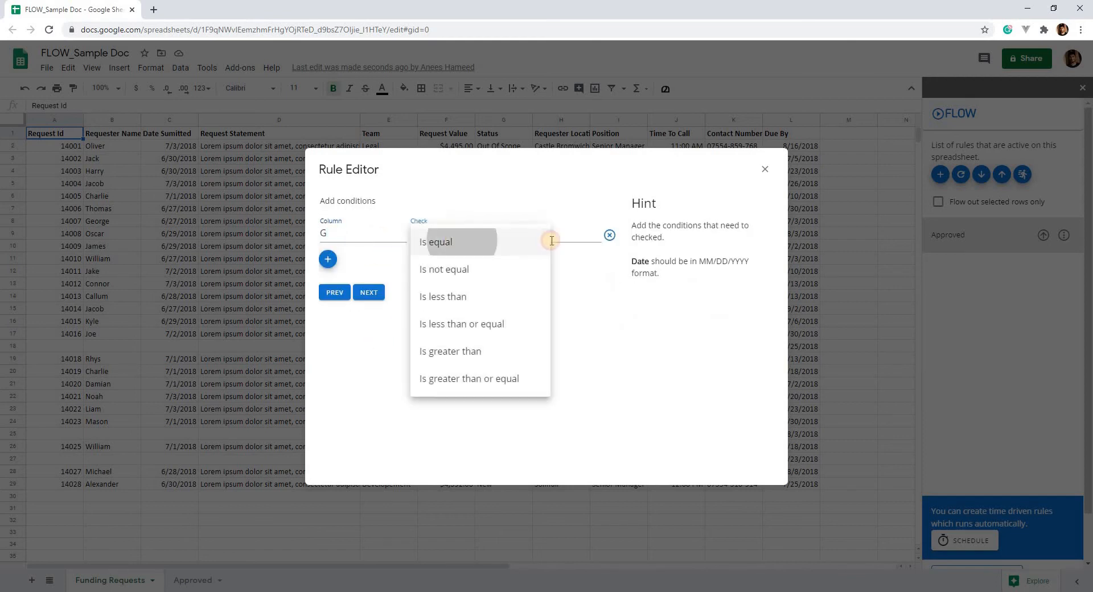
left_click(549, 239)
left_click(551, 236)
type("Out Of Scope")
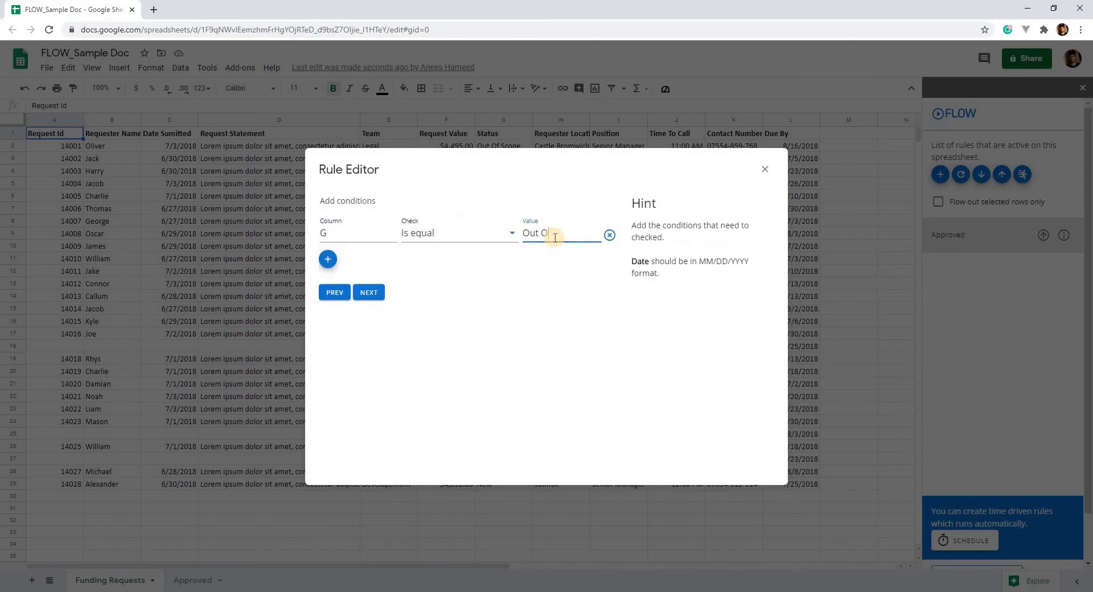
left_click(369, 292)
Set the Out Of Scope rule to clear range J:L, save it and refresh the rule list
left_click(402, 227)
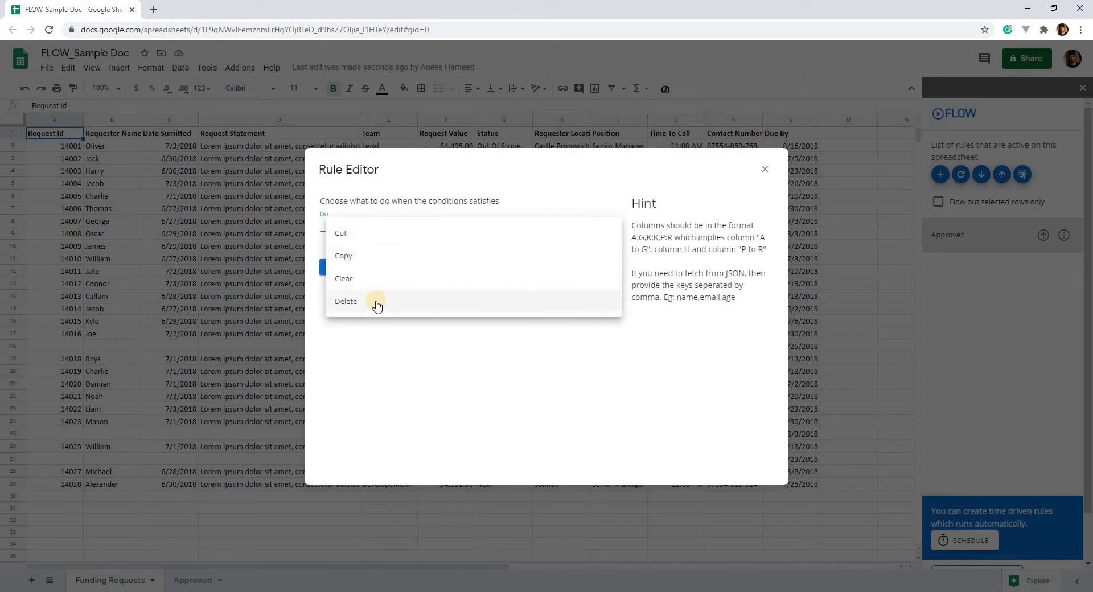
left_click(378, 279)
left_click(410, 257)
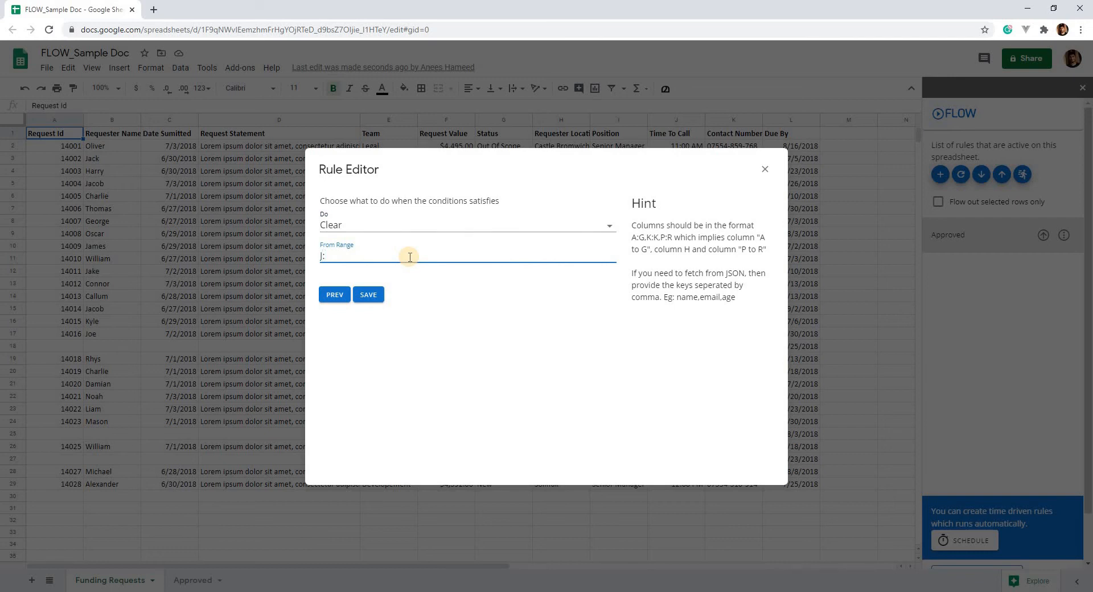
type("J:L")
left_click(368, 299)
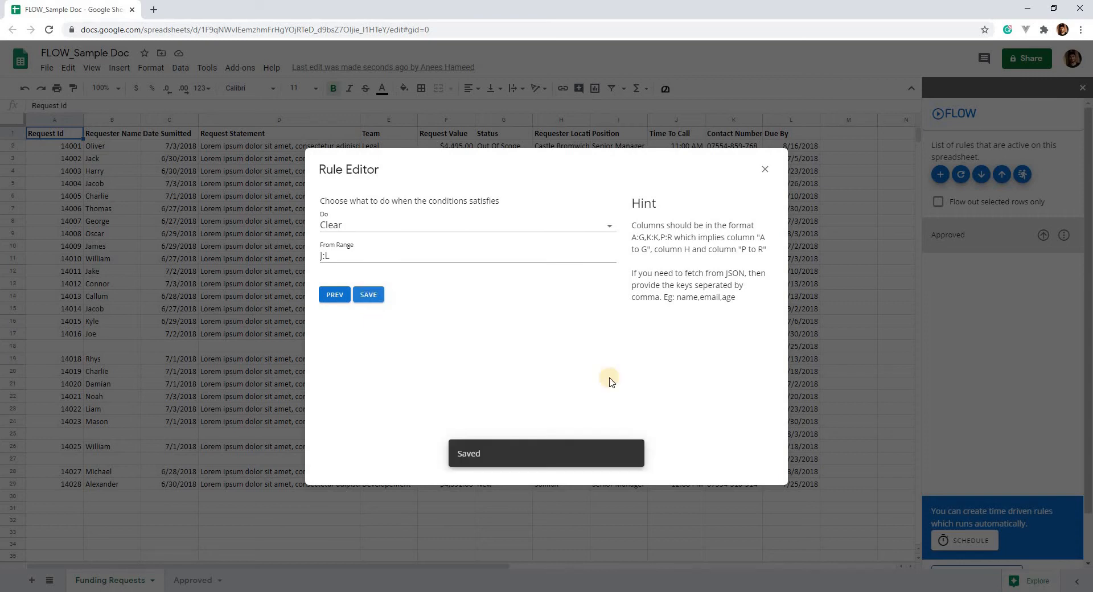
left_click(765, 169)
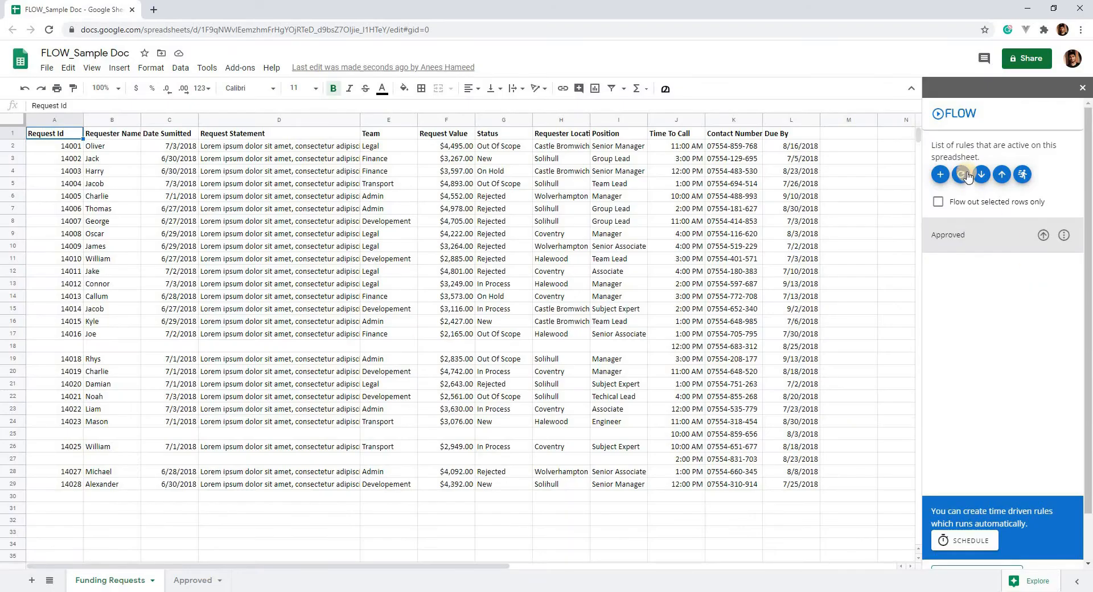
left_click(967, 175)
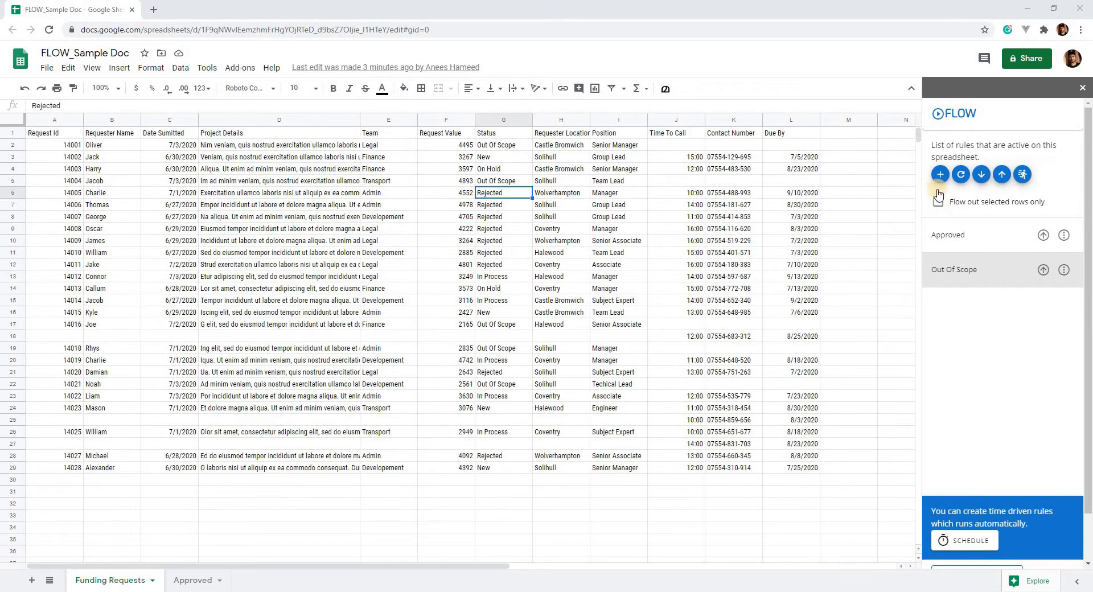
Add a Flow out rule named Rejected that runs manually in the Funding Requests sheet
left_click(940, 175)
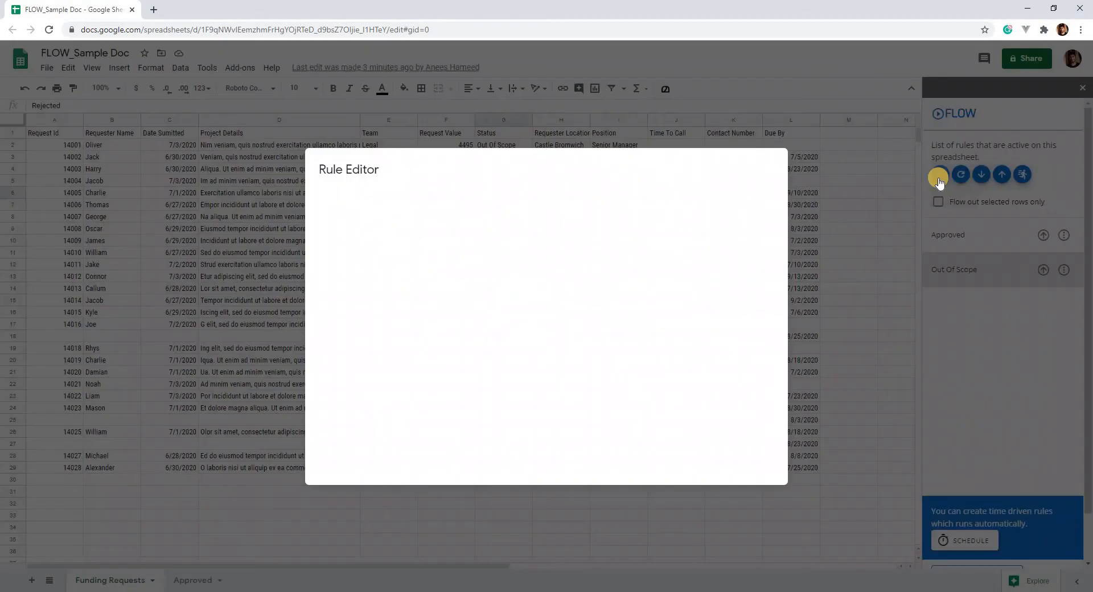
left_click(384, 209)
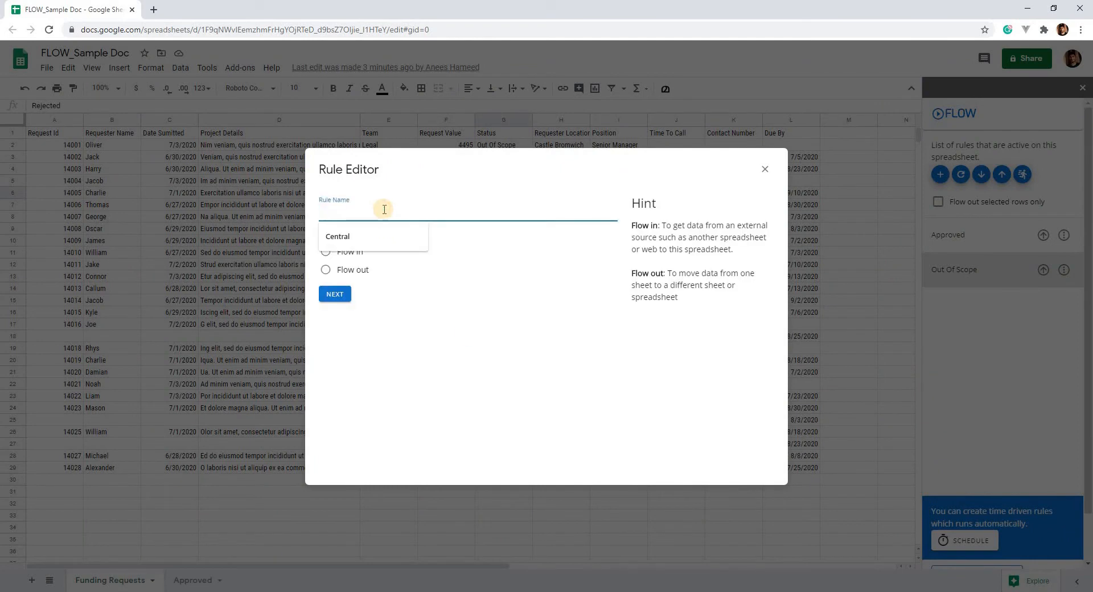
type("Rejected")
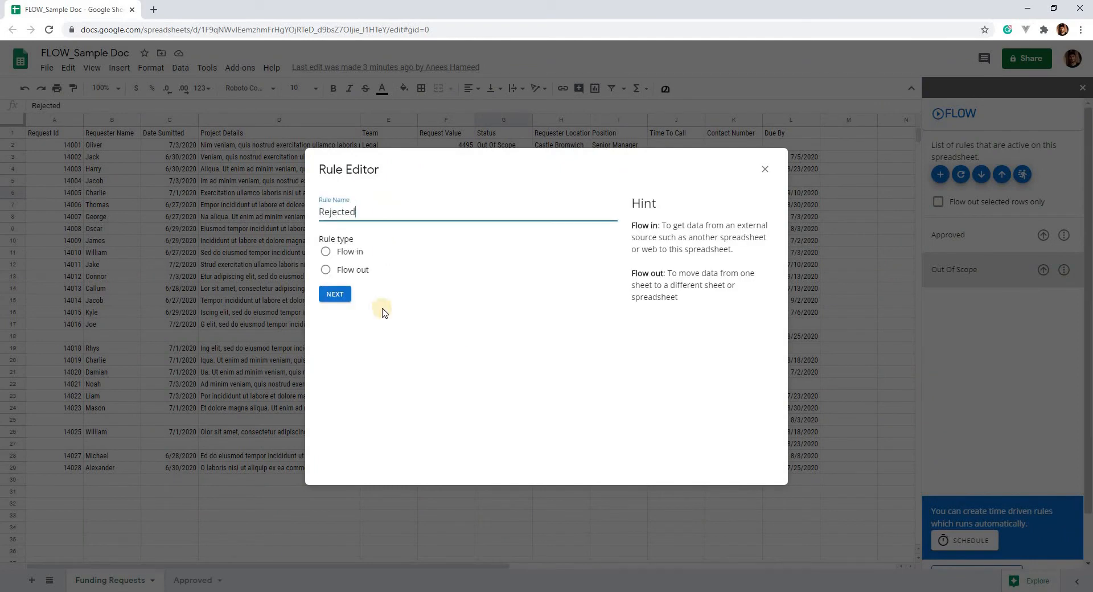
left_click(364, 270)
left_click(336, 295)
left_click(397, 279)
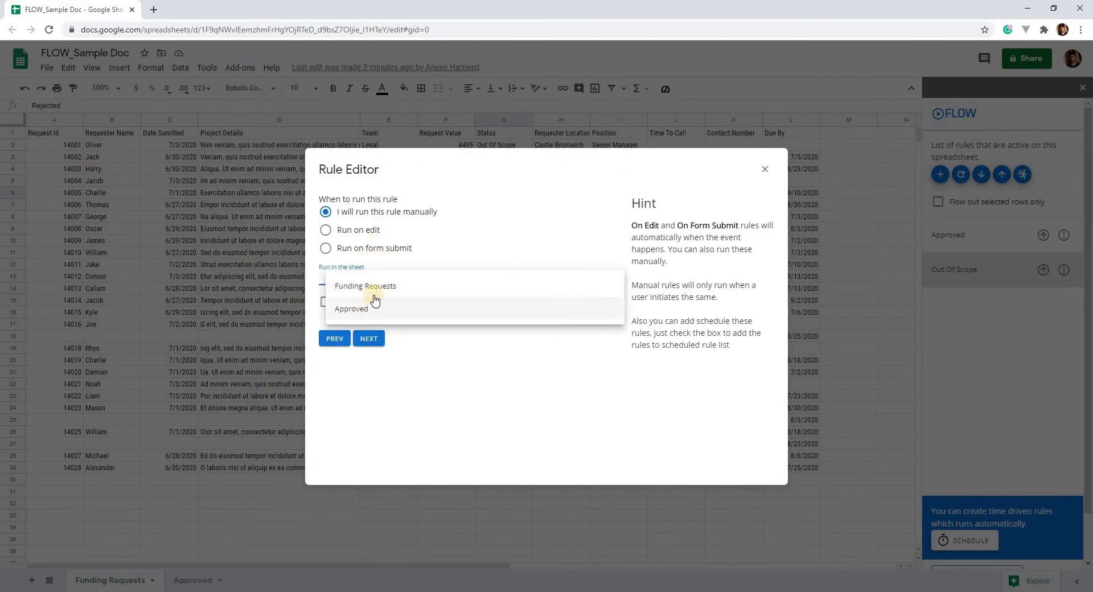
left_click(391, 288)
left_click(370, 341)
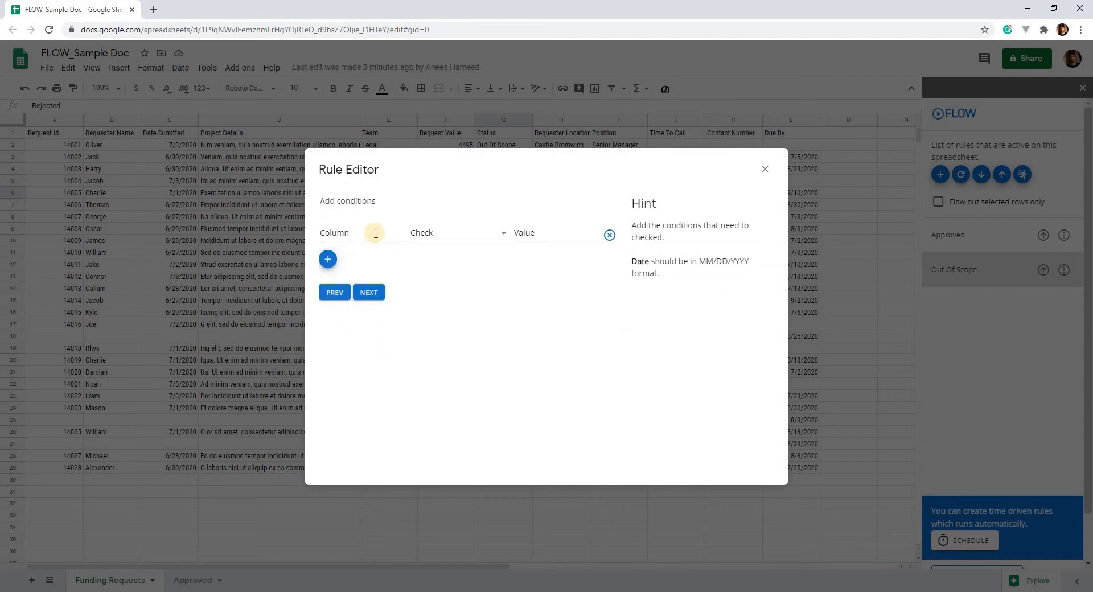
Add the condition that column G is equal to Rejected to the rule
left_click(376, 233)
type("G")
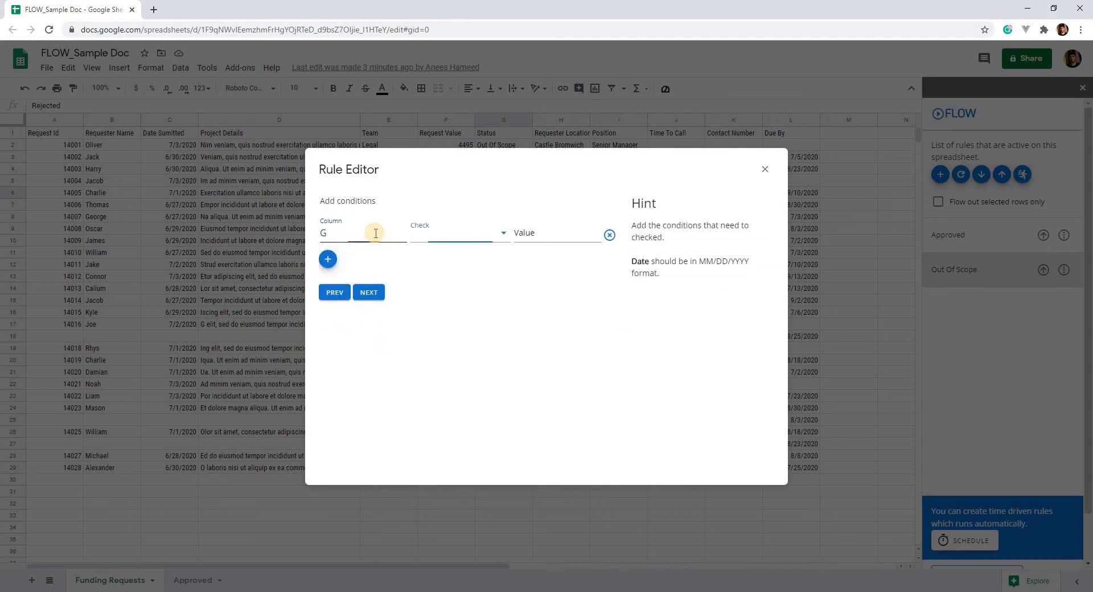
left_click(461, 238)
left_click(460, 245)
left_click(555, 236)
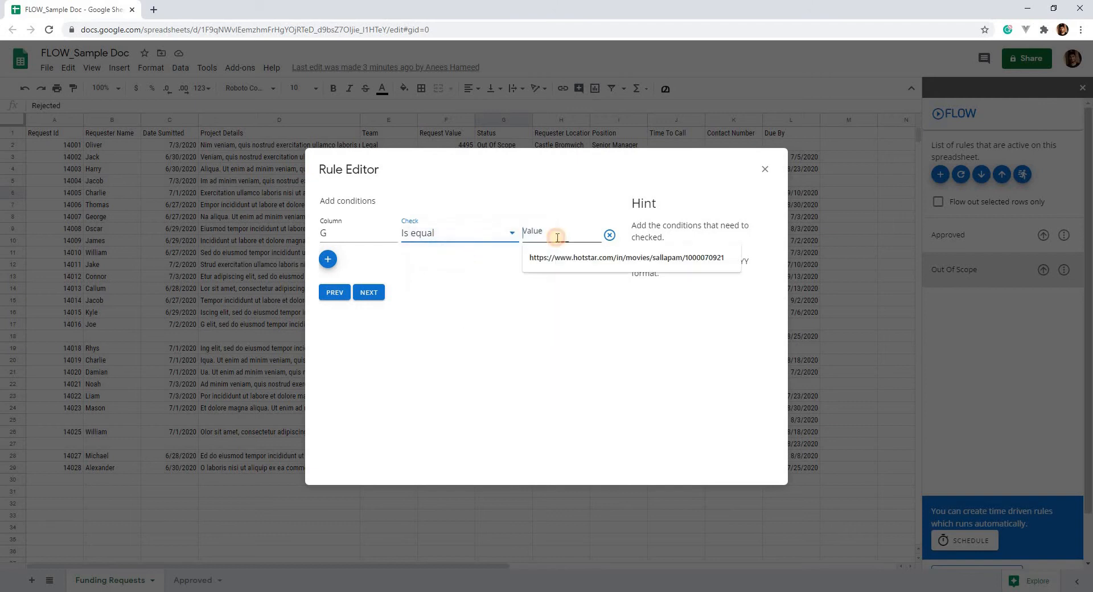
type("Rejected")
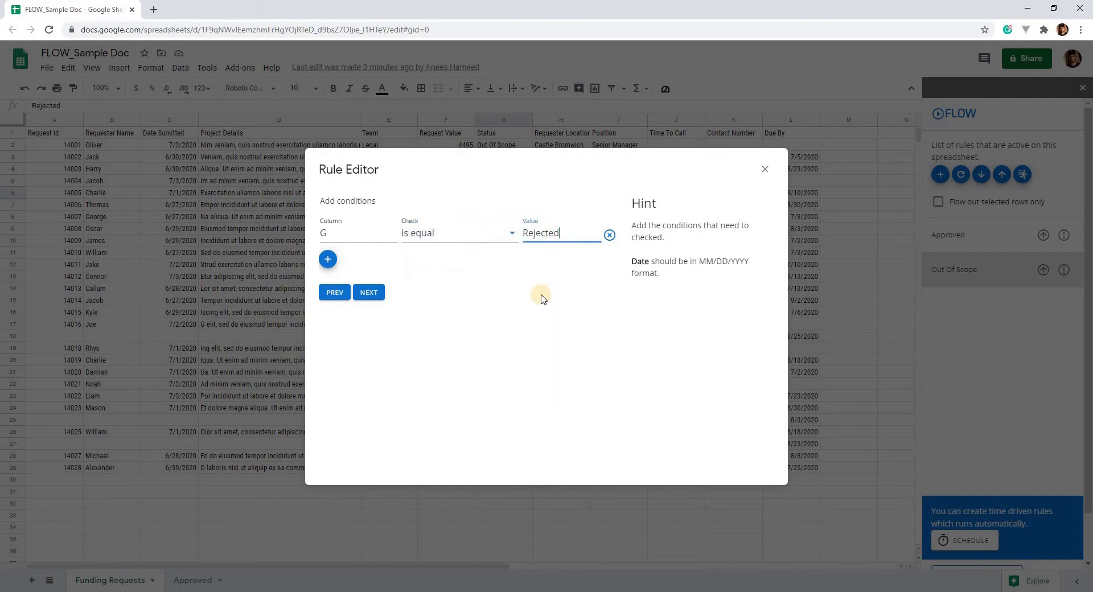
left_click(369, 293)
Set the Rejected rule's action to Delete, save it and refresh the rule list
left_click(413, 245)
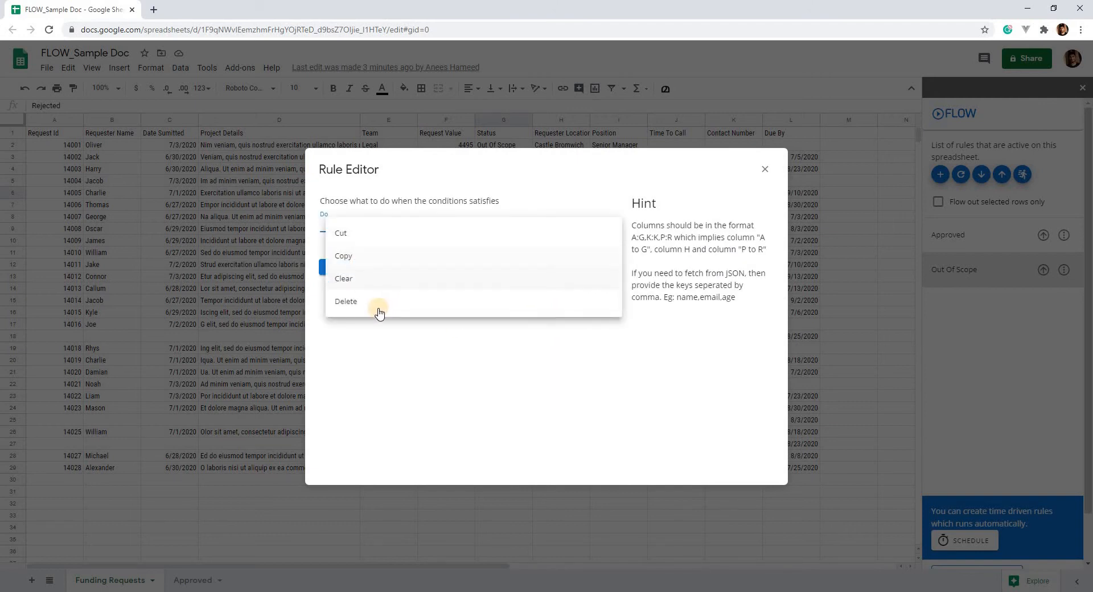
left_click(378, 307)
left_click(369, 272)
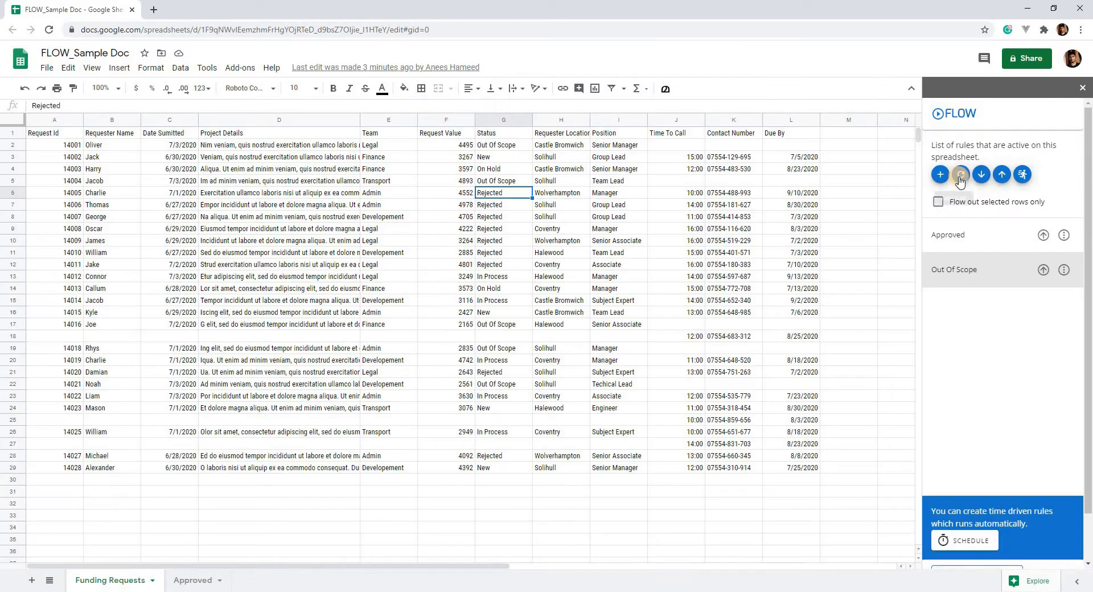
left_click(962, 180)
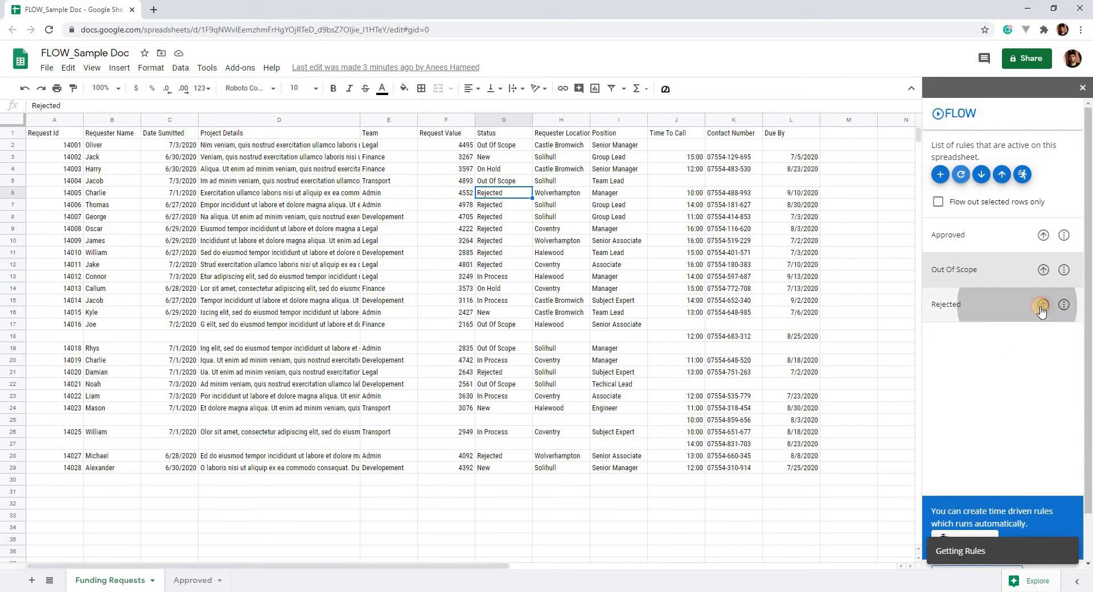
Run the Rejected rule on the Funding Requests sheet and open the details of the run
left_click(1042, 306)
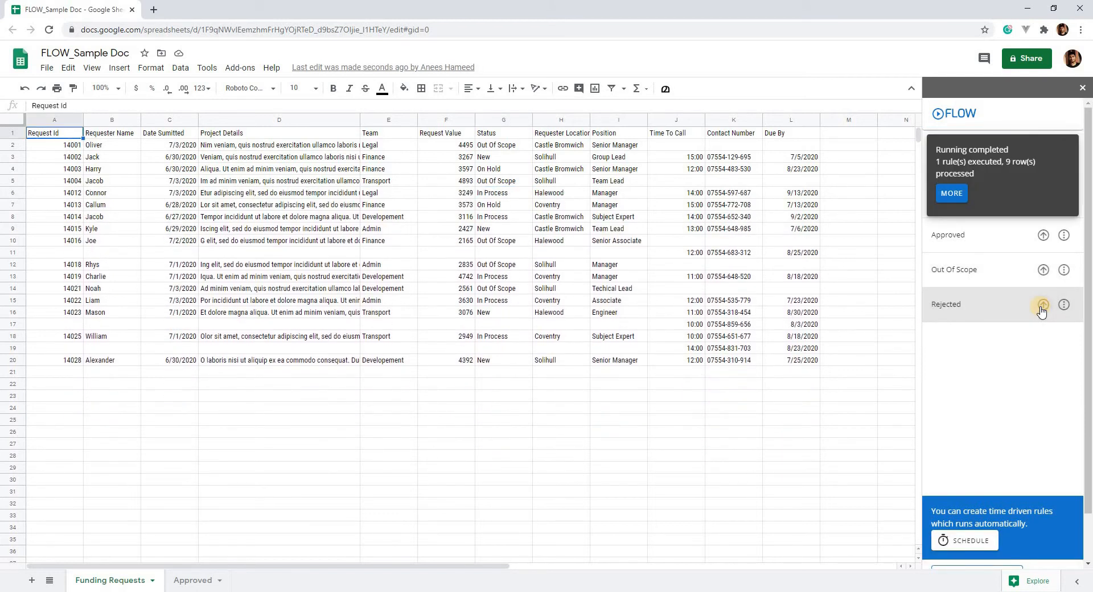
left_click(951, 194)
left_click(946, 214)
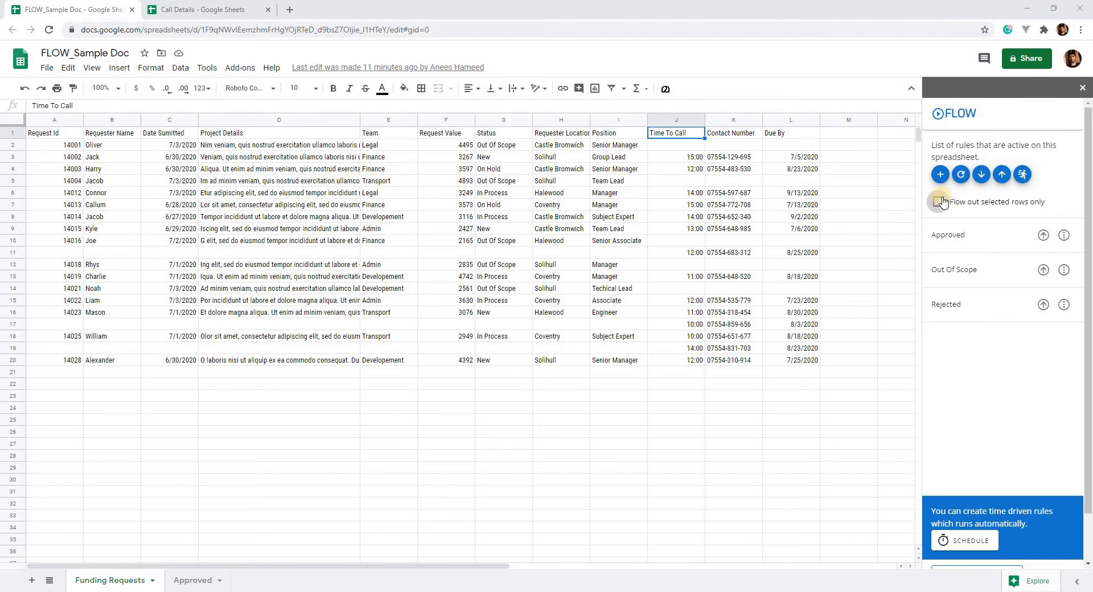
Add a Flow out rule named Tele List that runs manually in the Funding Requests sheet
left_click(939, 176)
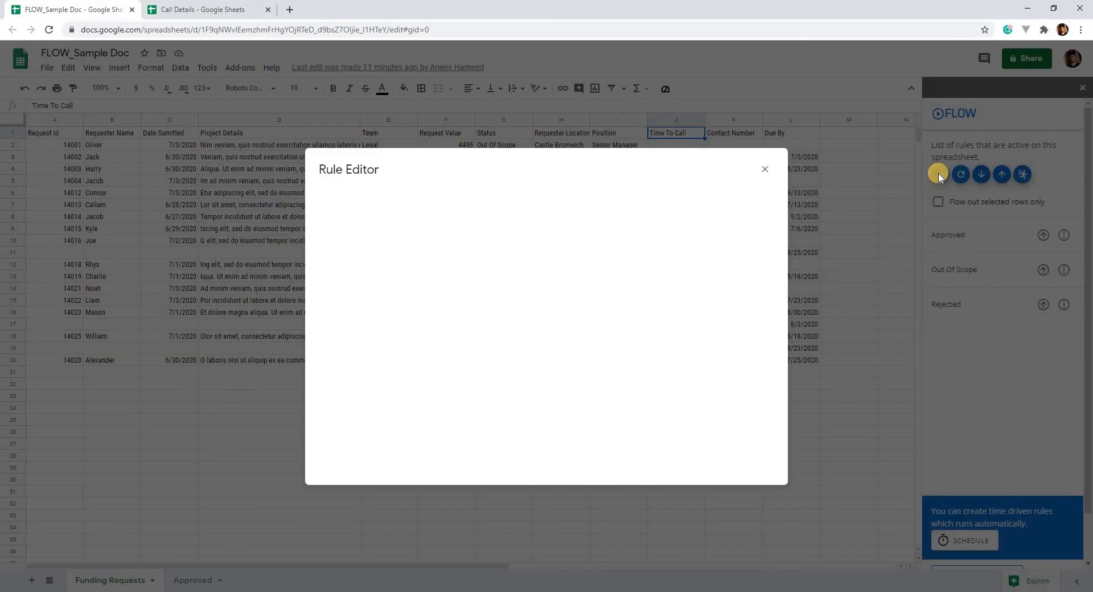
left_click(452, 218)
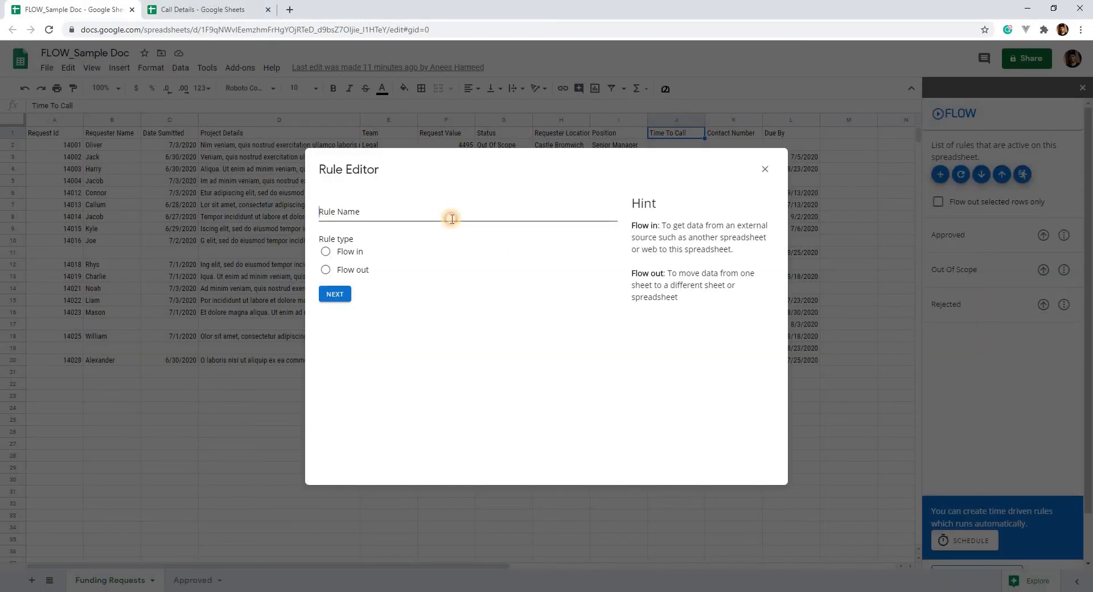
type("Tele List")
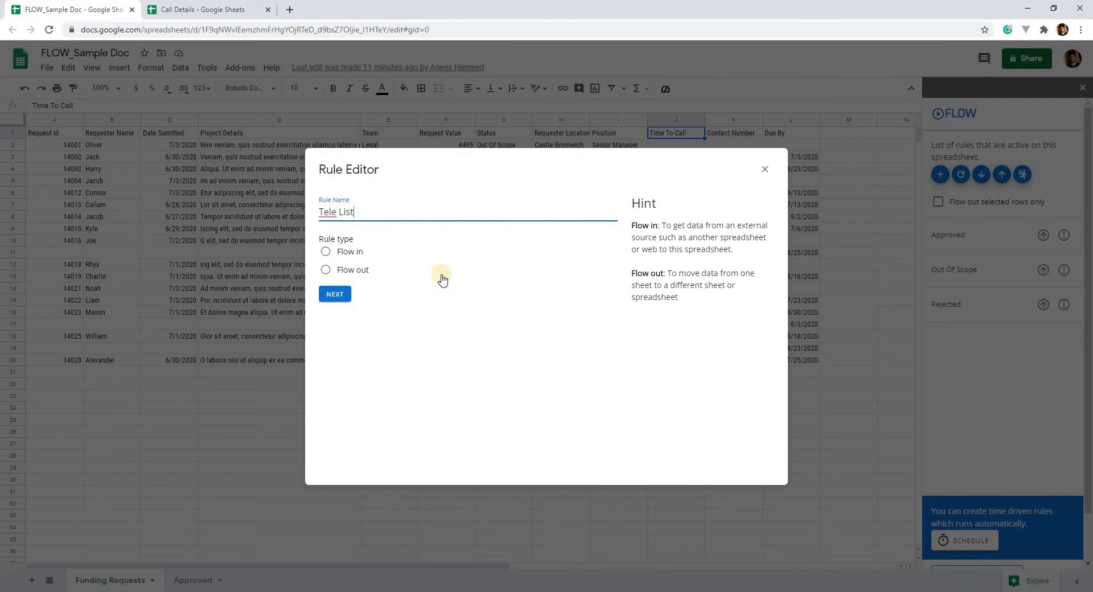
left_click(353, 270)
left_click(337, 293)
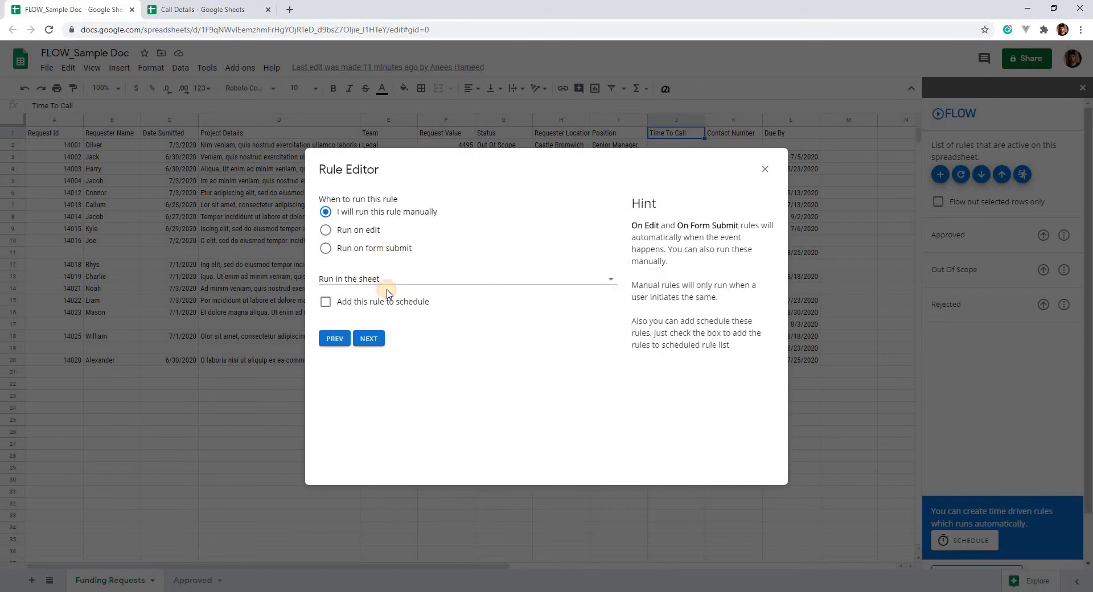
left_click(385, 280)
left_click(376, 285)
left_click(367, 340)
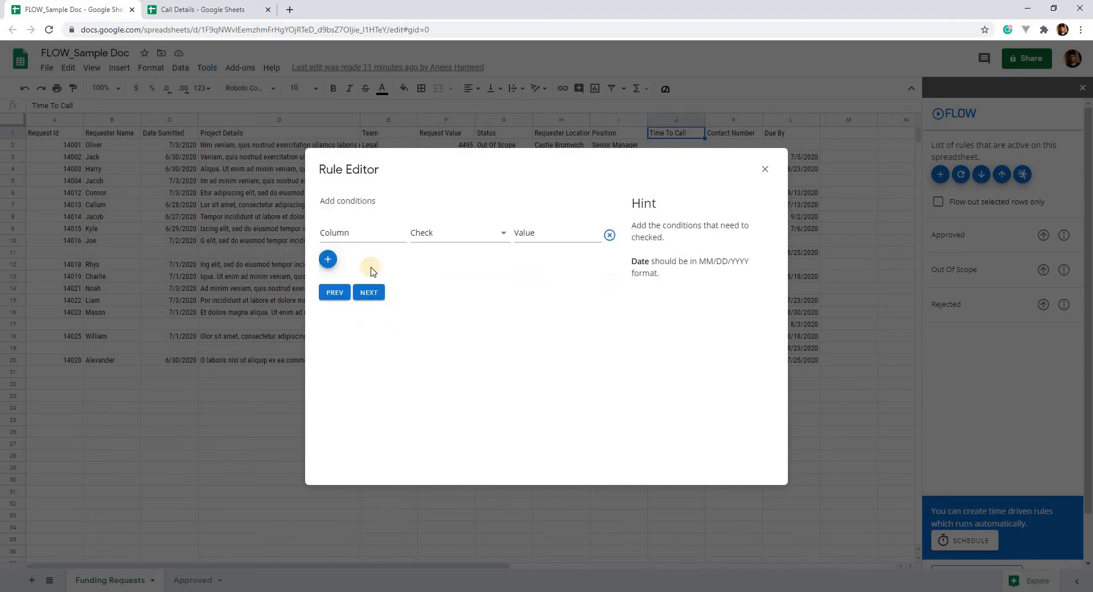
Add the condition that column G is equal to Approved to the rule
left_click(372, 235)
type("G")
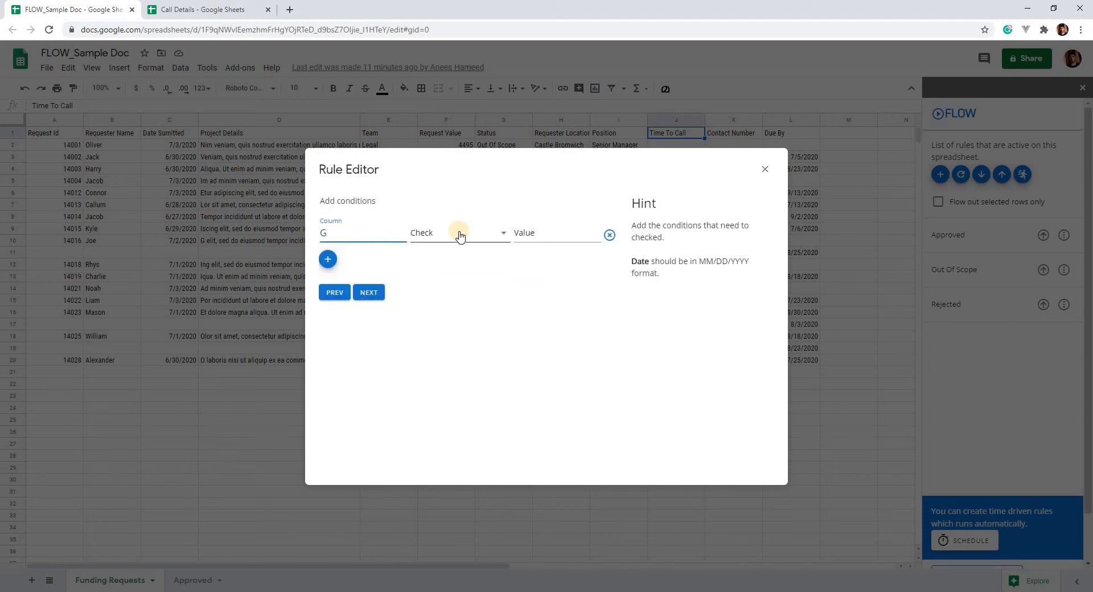
left_click(456, 233)
left_click(456, 240)
left_click(530, 235)
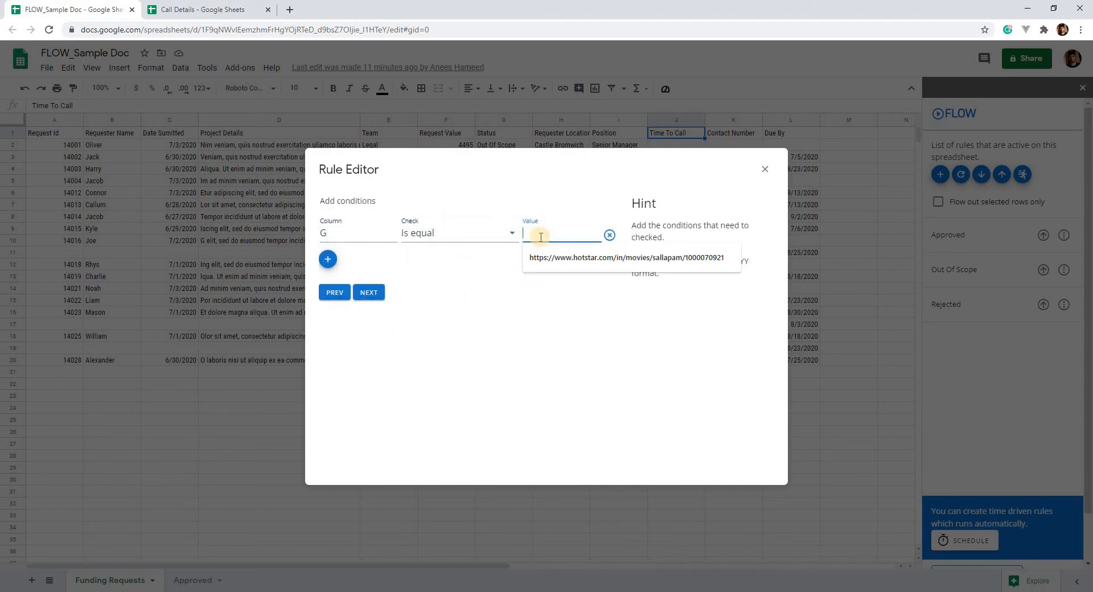
type("Approved")
left_click(370, 294)
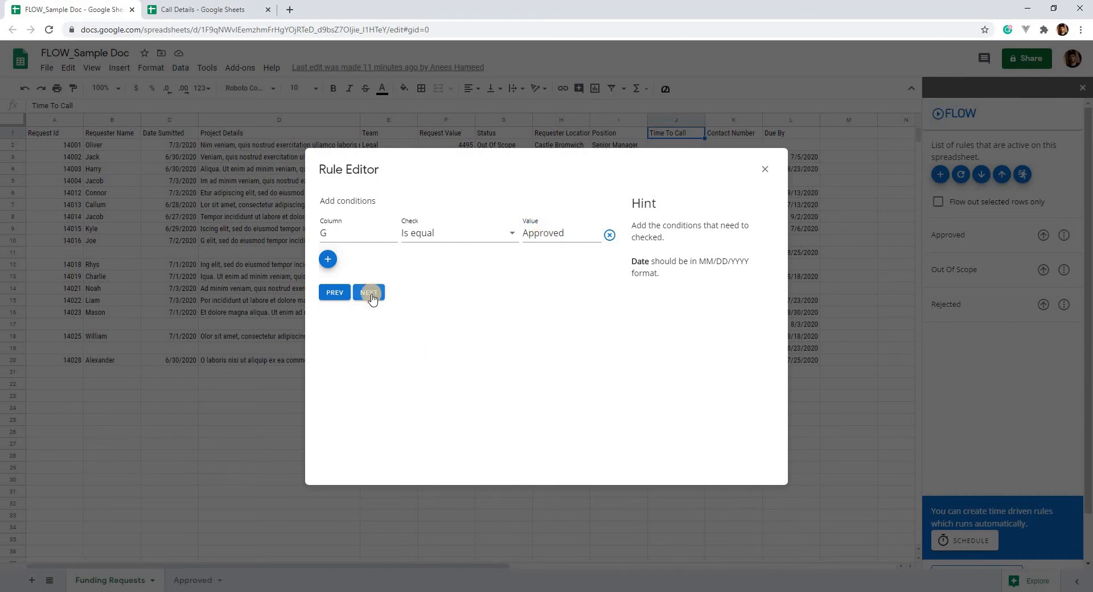
Set the Tele List rule to copy range A,B,J,K to the Call Details spreadsheet, using the spreadsheet ID from its web address
left_click(372, 257)
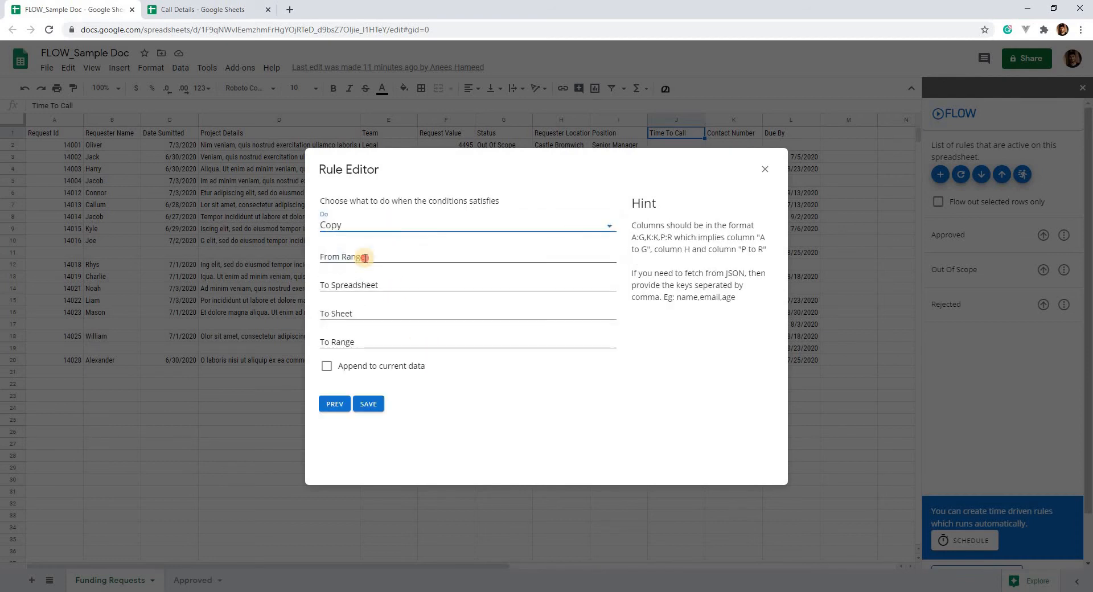
left_click(364, 256)
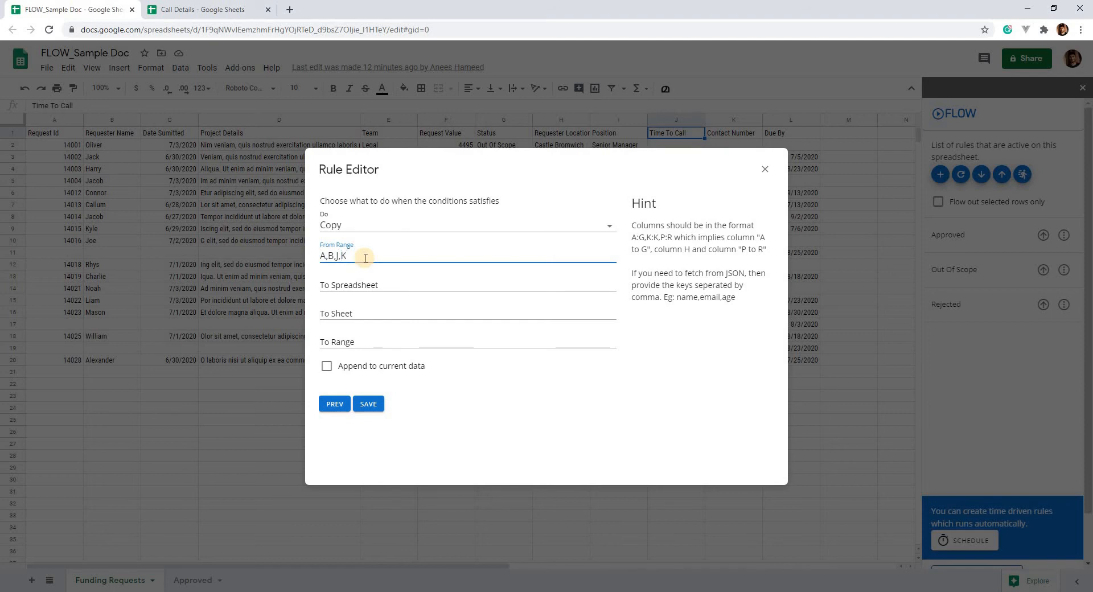
left_click(239, 10)
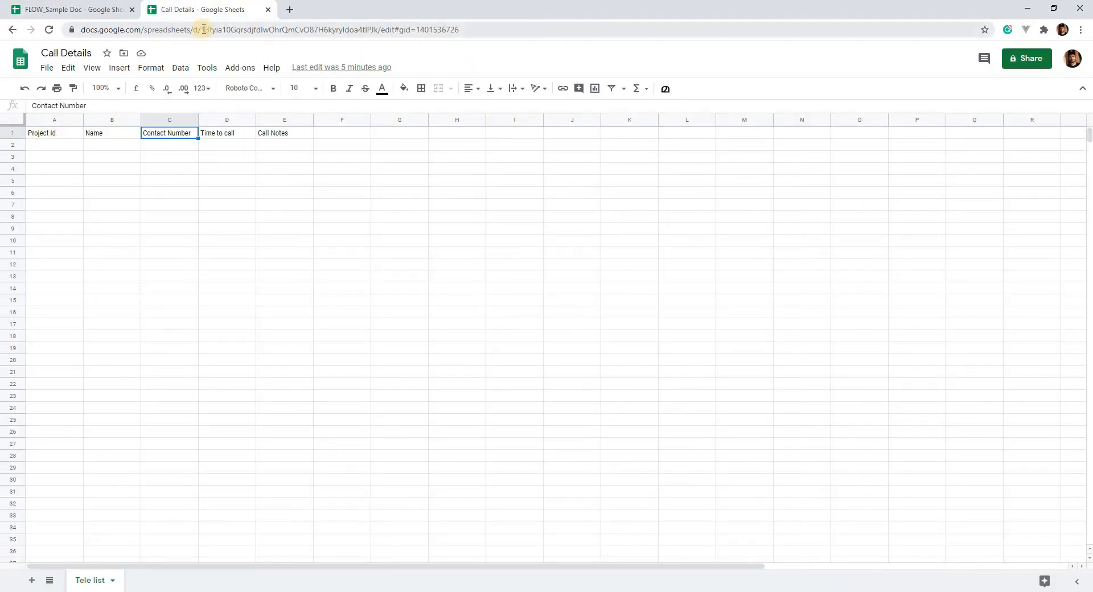
left_click_drag(203, 29, 377, 29)
left_click(77, 10)
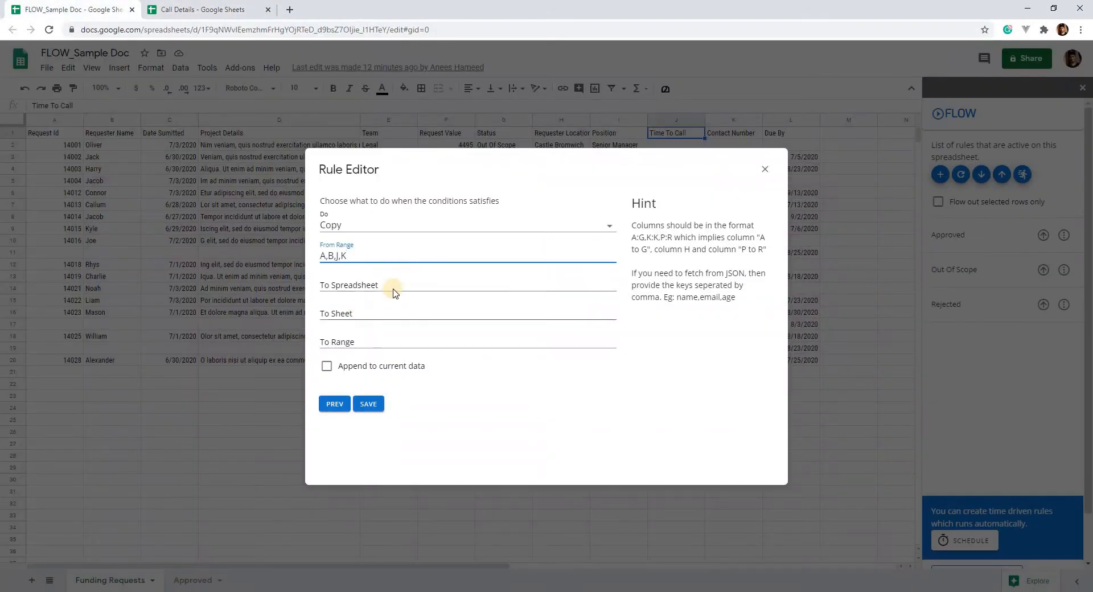
left_click(393, 287)
key("ctrl+v")
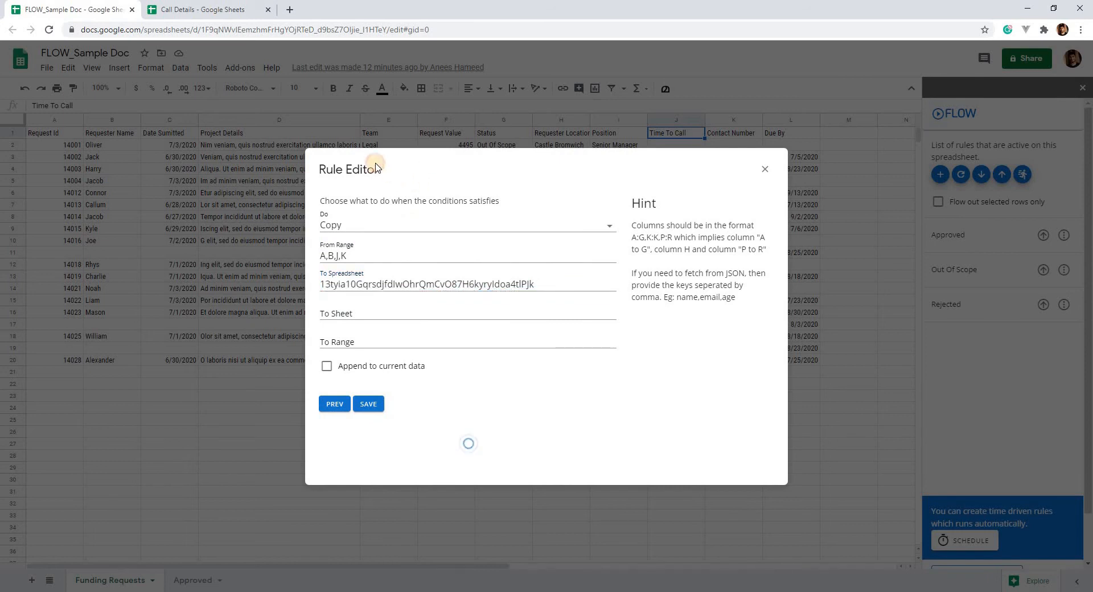
triple_click(377, 163)
left_click(388, 285)
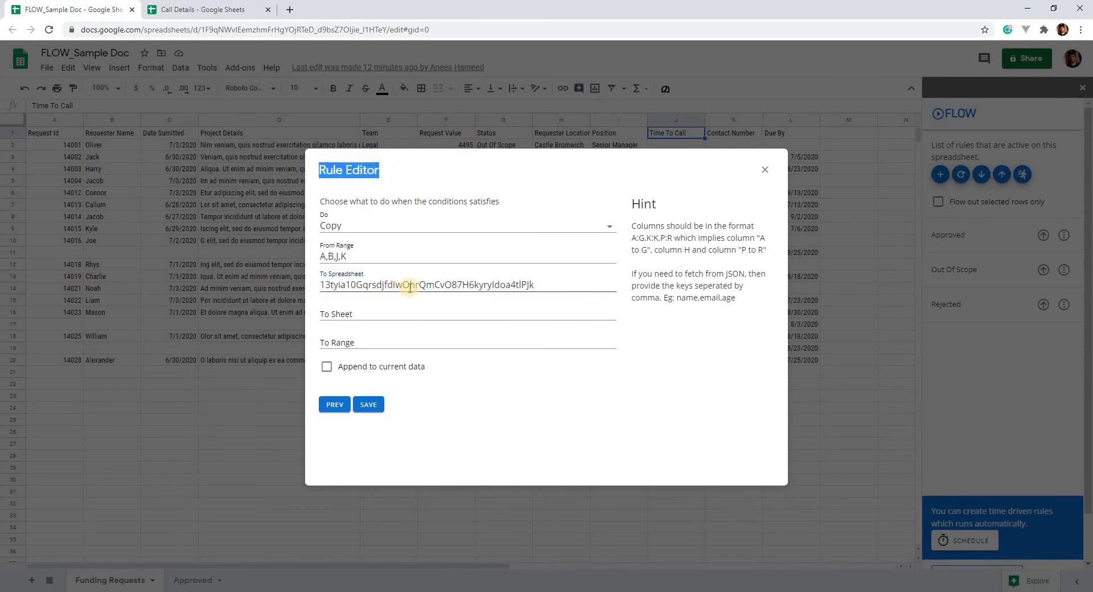
Set the rule's destination to sheet Tele List and range A,B,C,D, save it and refresh the list of rules
left_click(396, 314)
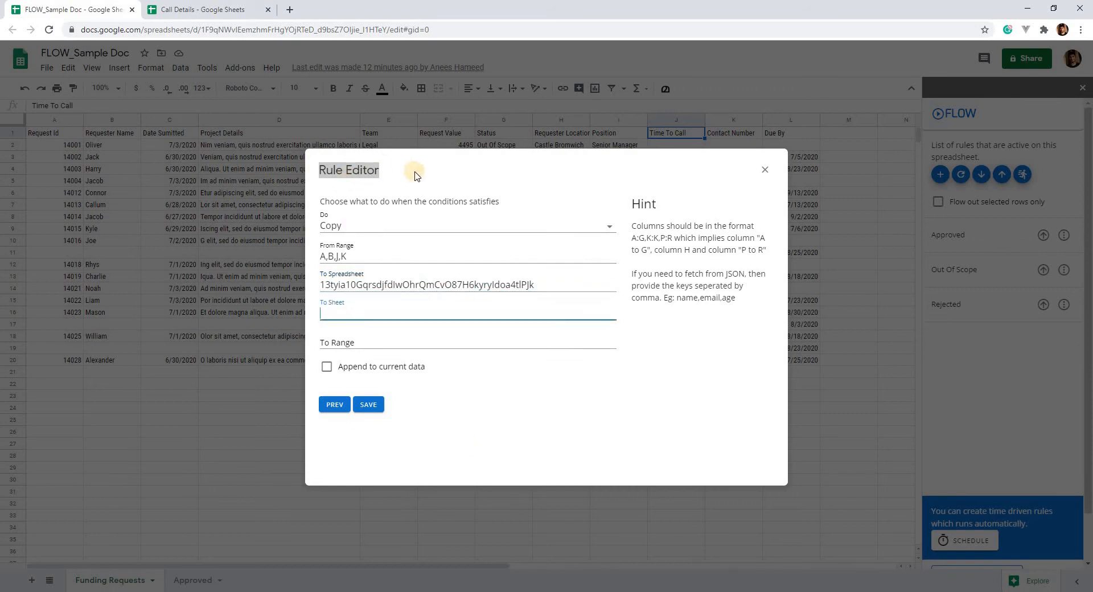
type("Tele List")
left_click(374, 347)
type("A,B,C,D")
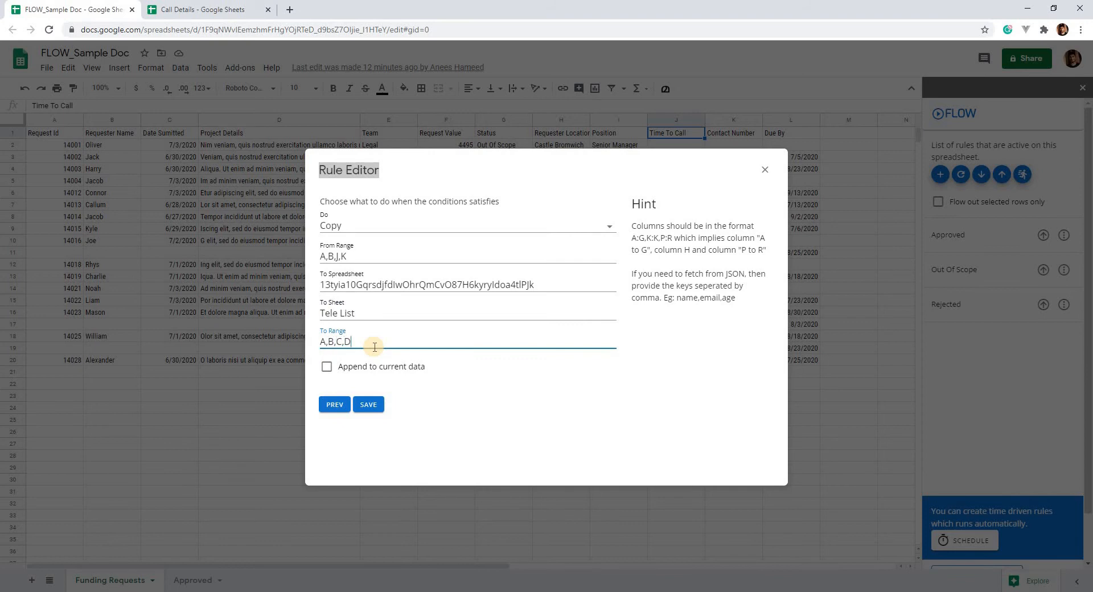
left_click(442, 408)
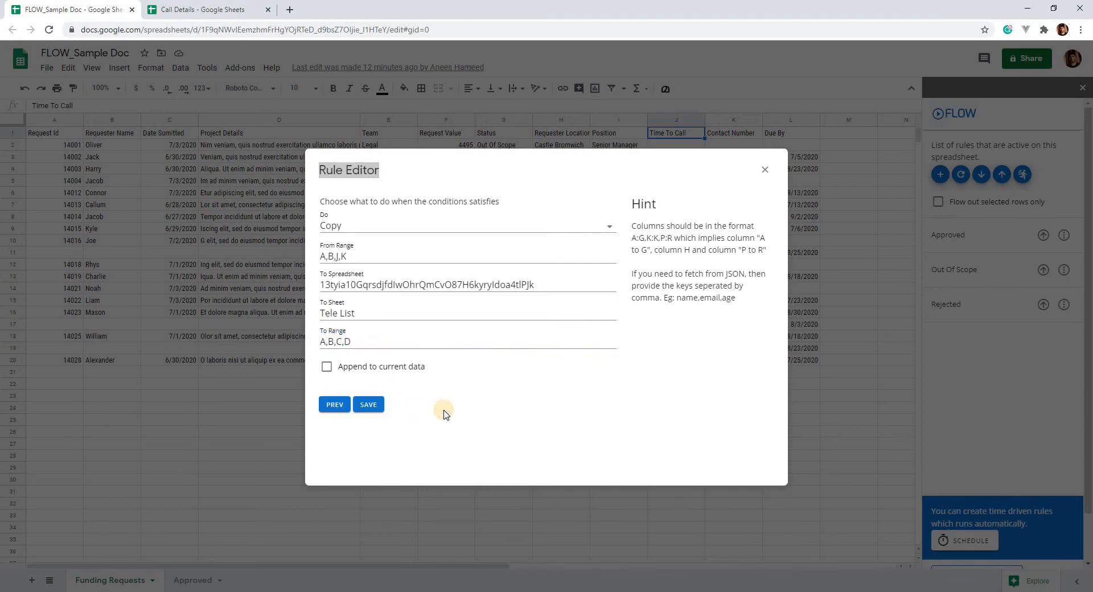
left_click(372, 406)
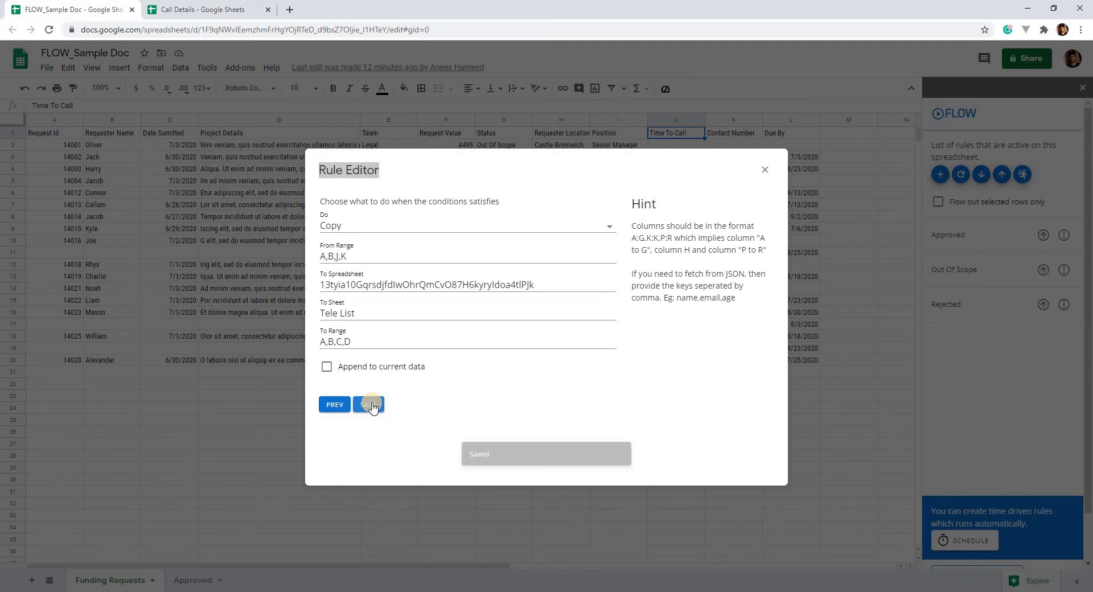
left_click(766, 171)
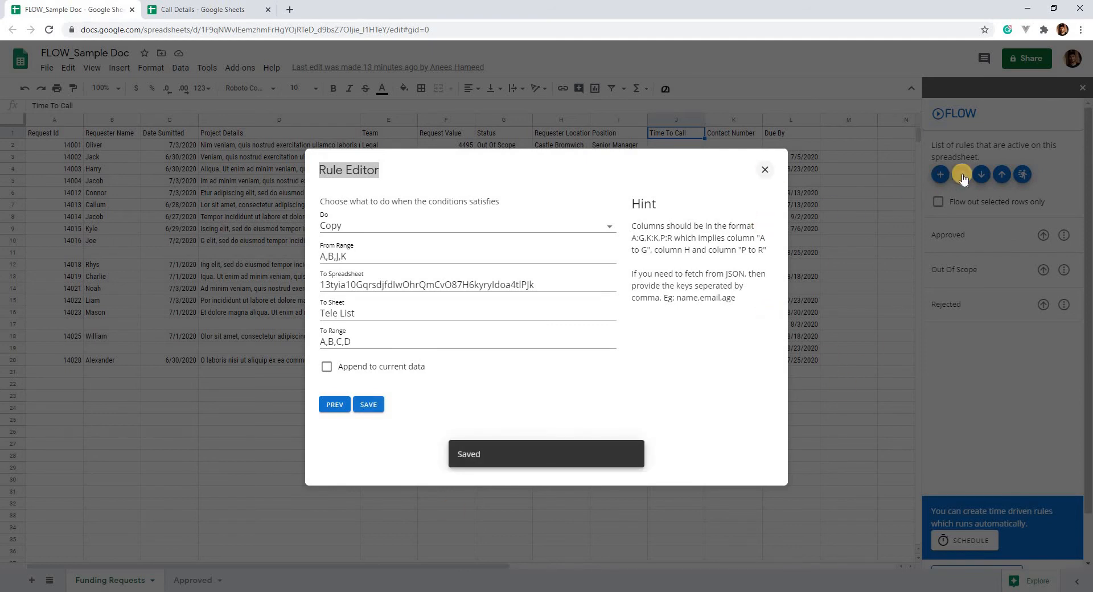
left_click(961, 175)
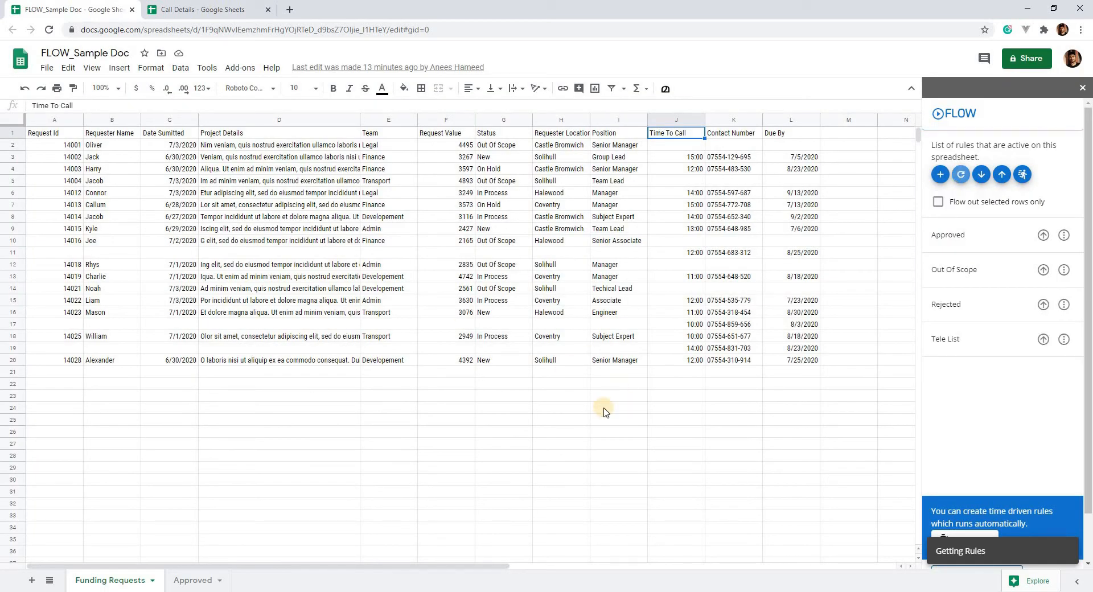
Paste the full set of request data into the Funding Requests sheet starting at cell A1
left_click(67, 137)
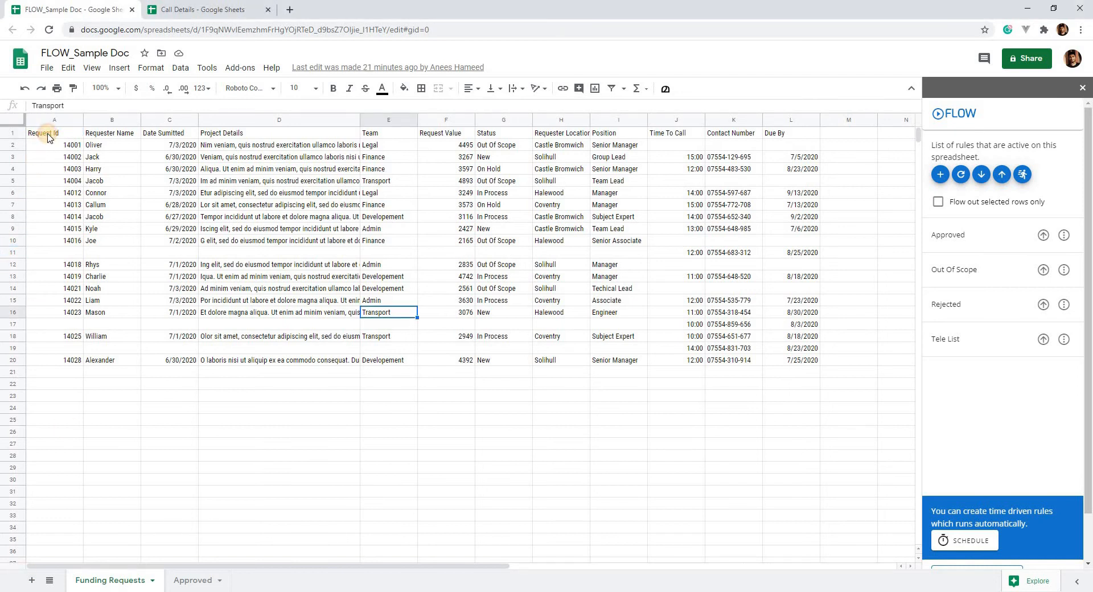
left_click(48, 137)
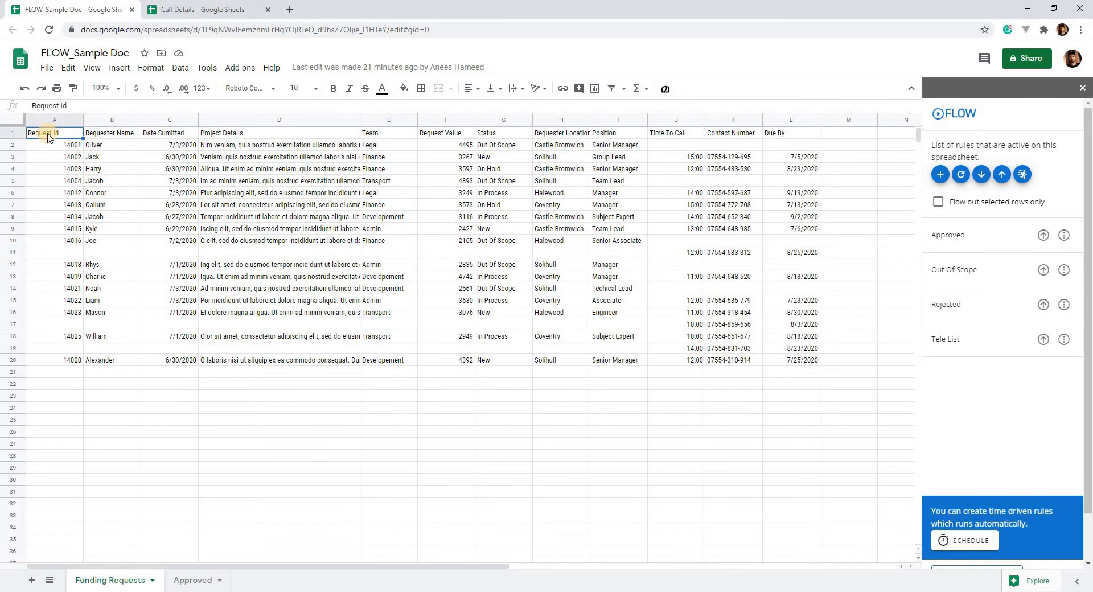
key("ctrl+v")
left_click(45, 136)
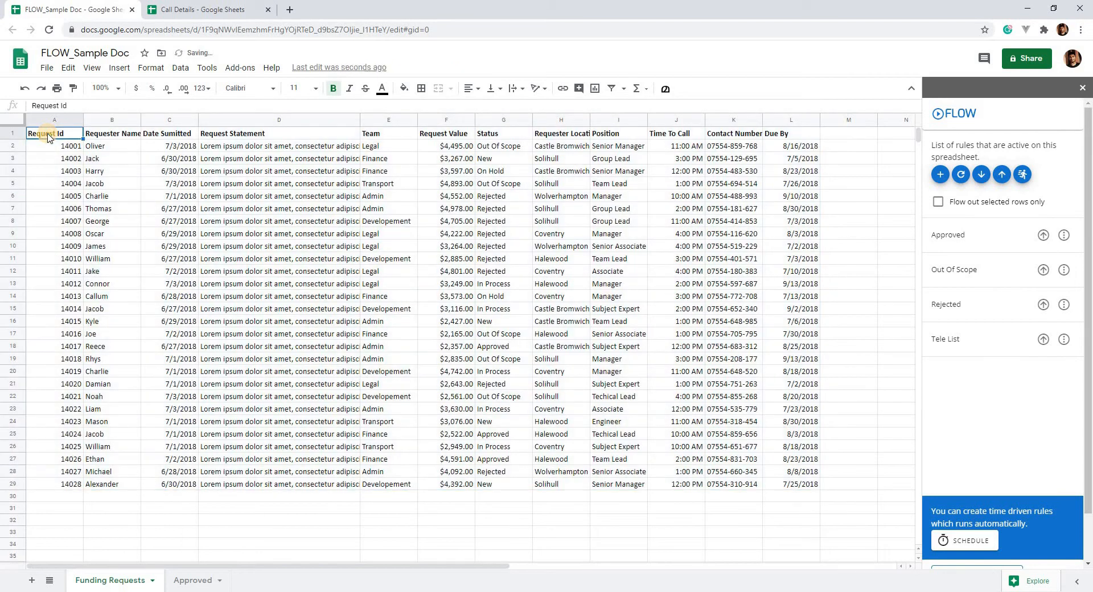
Clear all rows below the headers in the Approved sheet, including the Project Status values
left_click(193, 580)
left_click(63, 173)
key("Up")
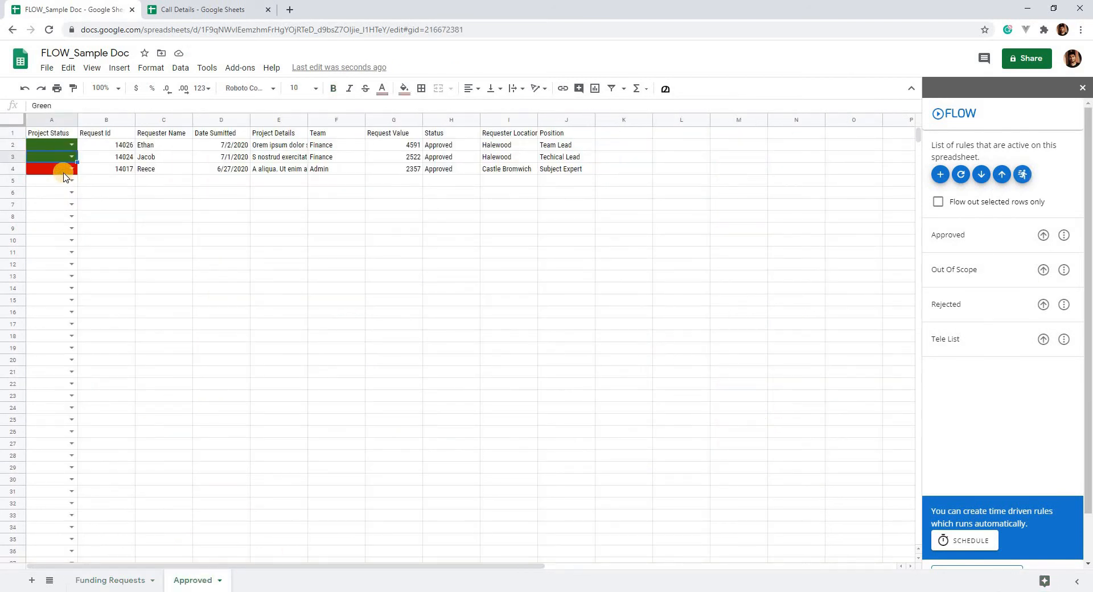
key("Up")
key("ctrl+shift+Down")
key("ctrl+shift+Right")
key("Delete")
key("Up")
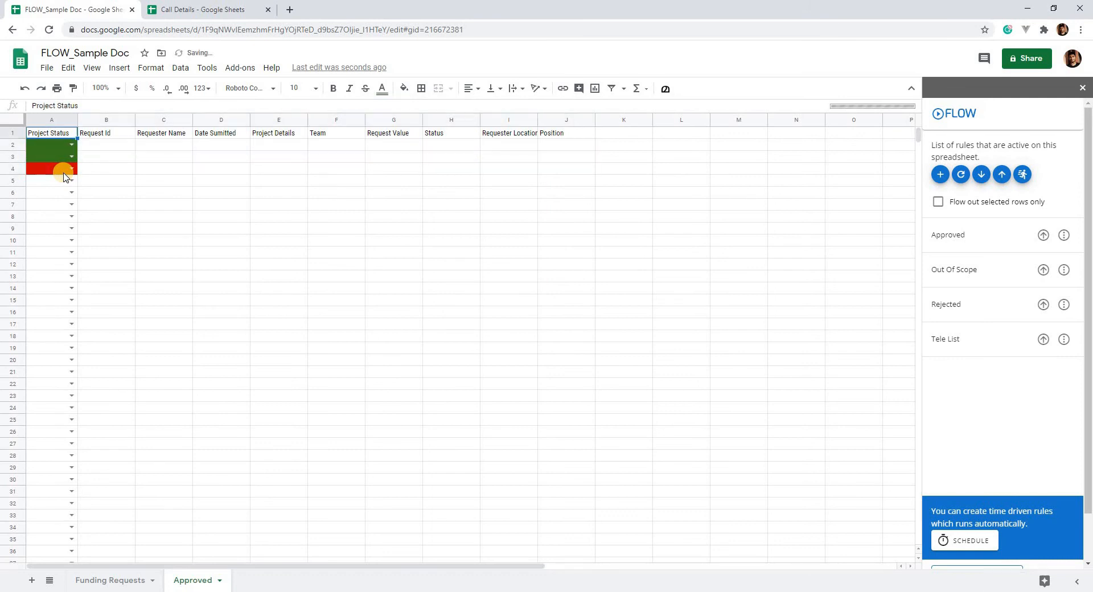
Run all rules from the Funding Requests sheet and check the run details for the Tele List rule
left_click(110, 581)
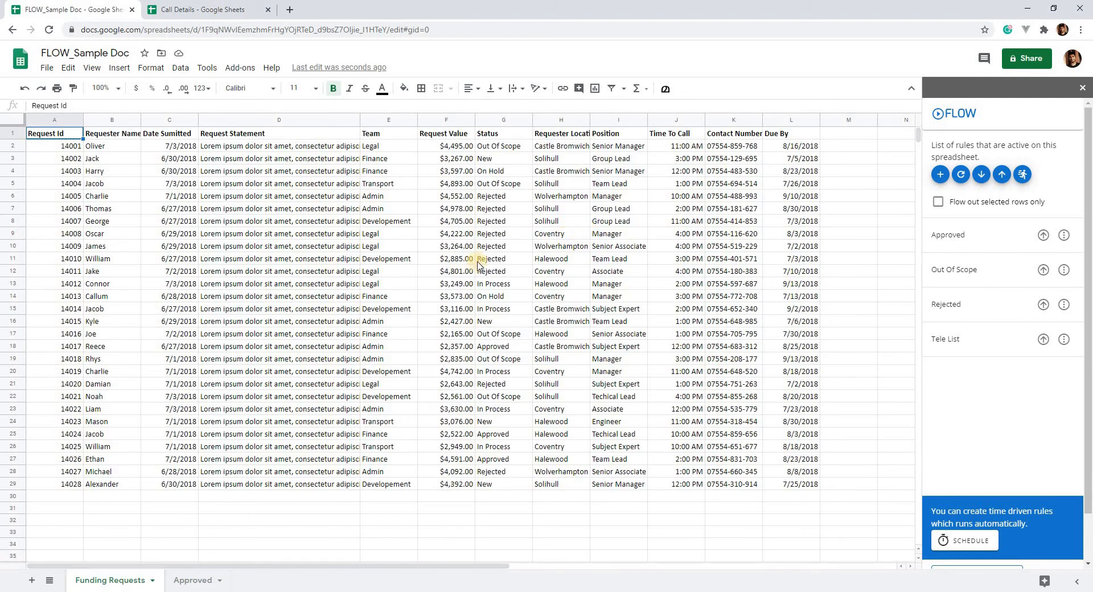
left_click(1023, 176)
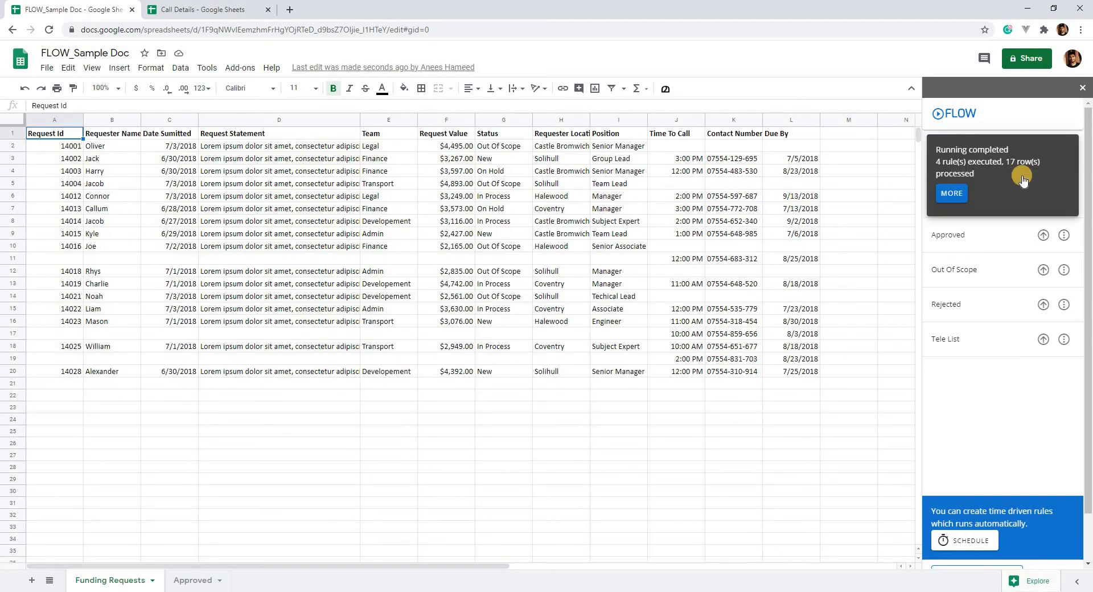
left_click(952, 194)
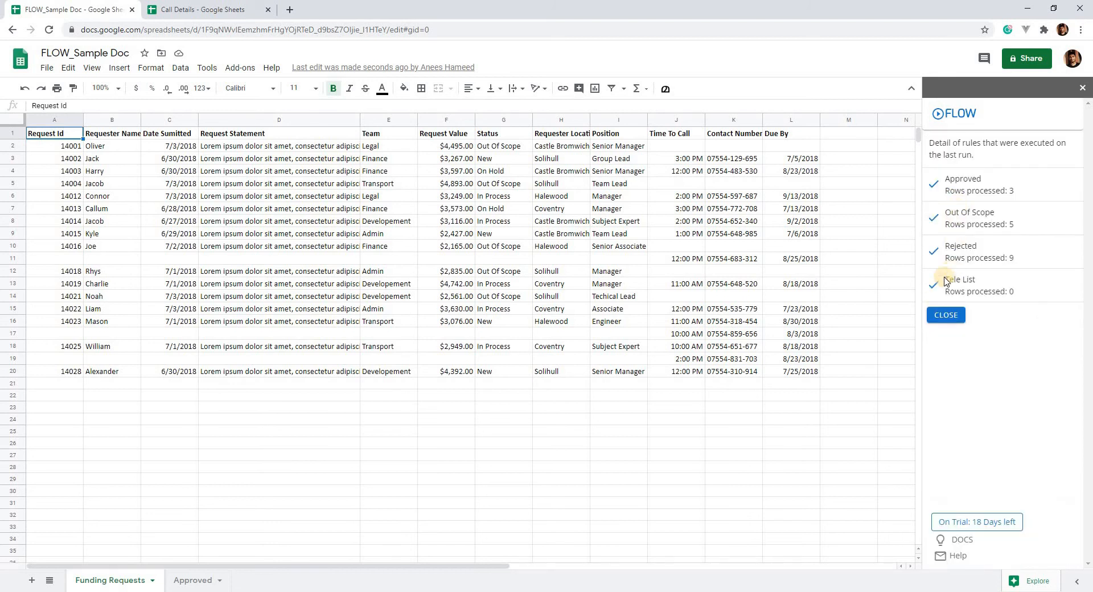
left_click_drag(946, 282, 1012, 300)
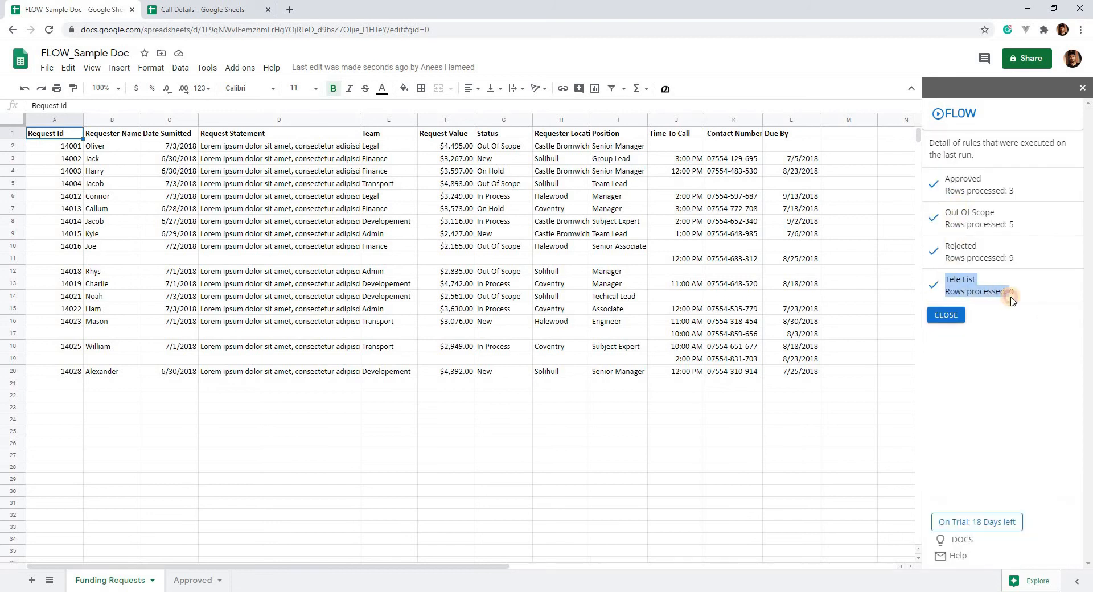
Check the Approved sheet and the Call Details spreadsheet for rows delivered by the rules
left_click(184, 580)
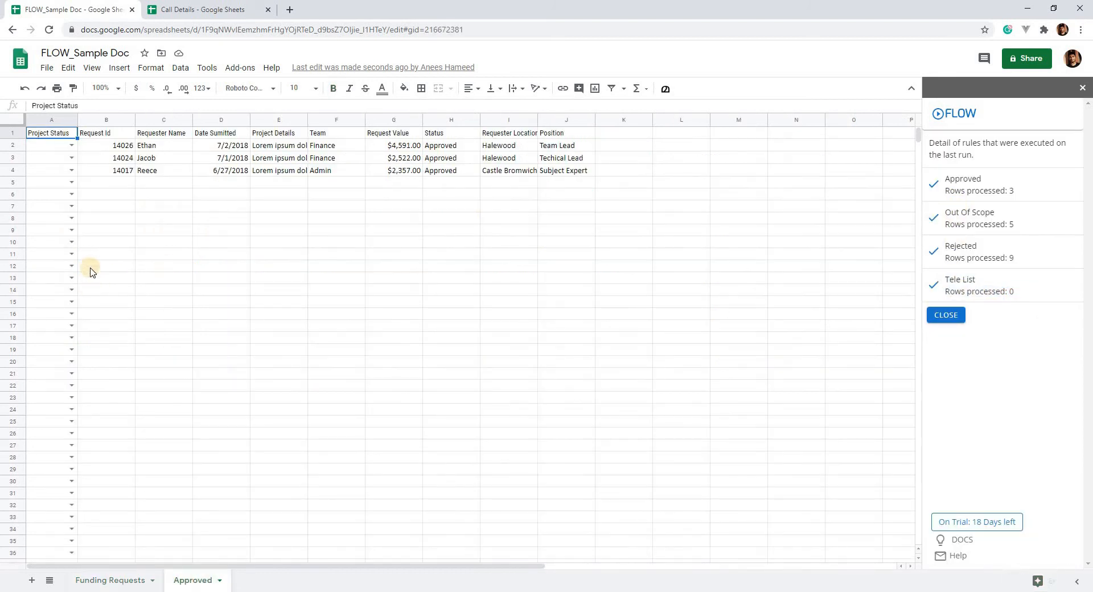
left_click(203, 9)
left_click(67, 136)
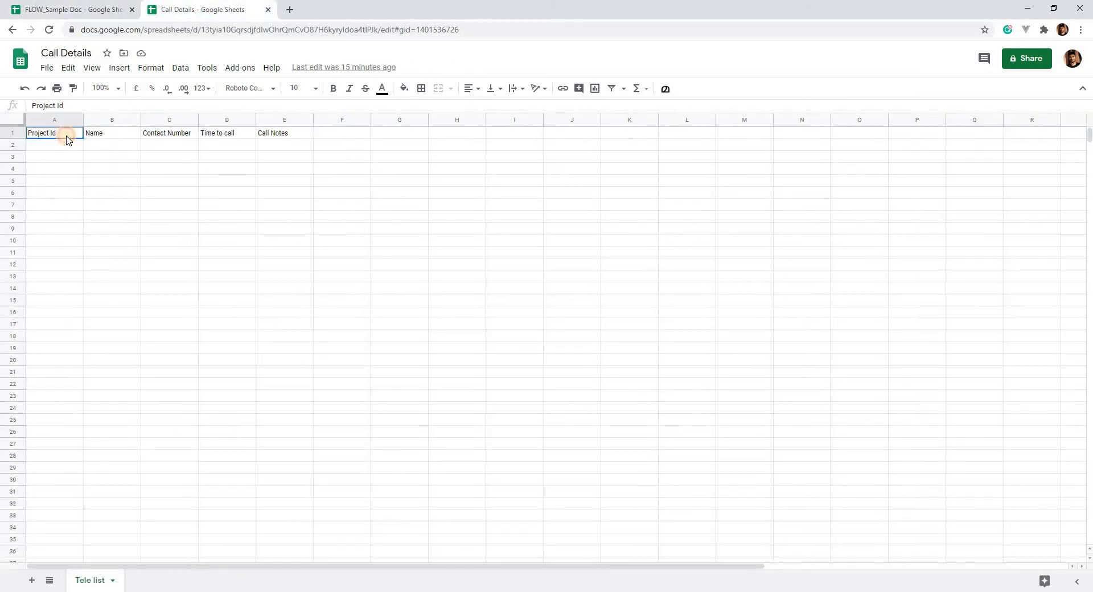
Back in the FLOW_Sample Doc spreadsheet, close the run details and move the Tele List rule to the top, above Approved
left_click(95, 5)
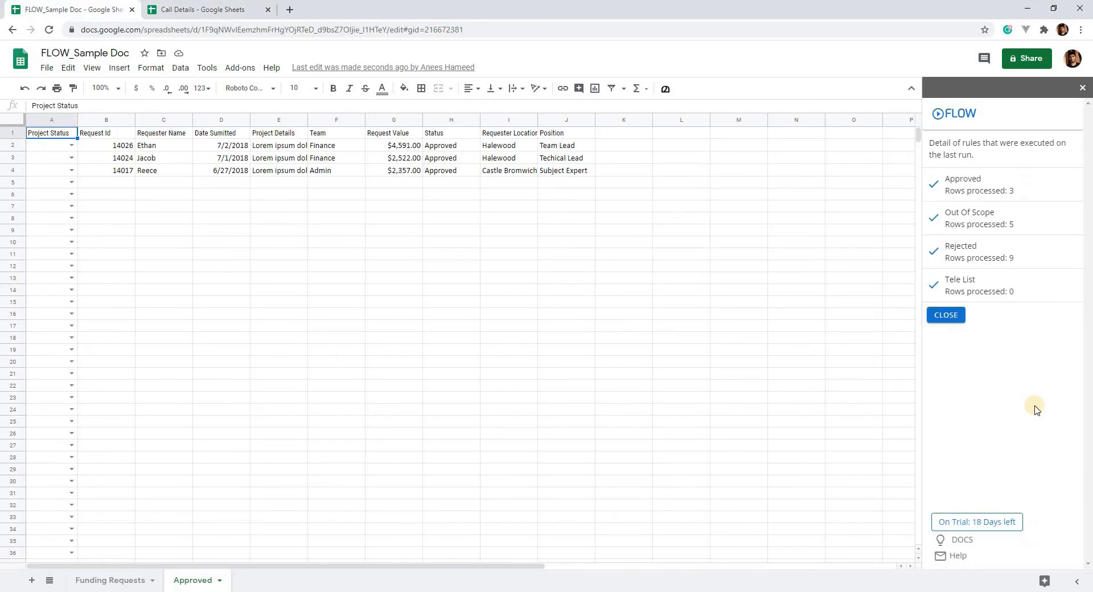
left_click(947, 317)
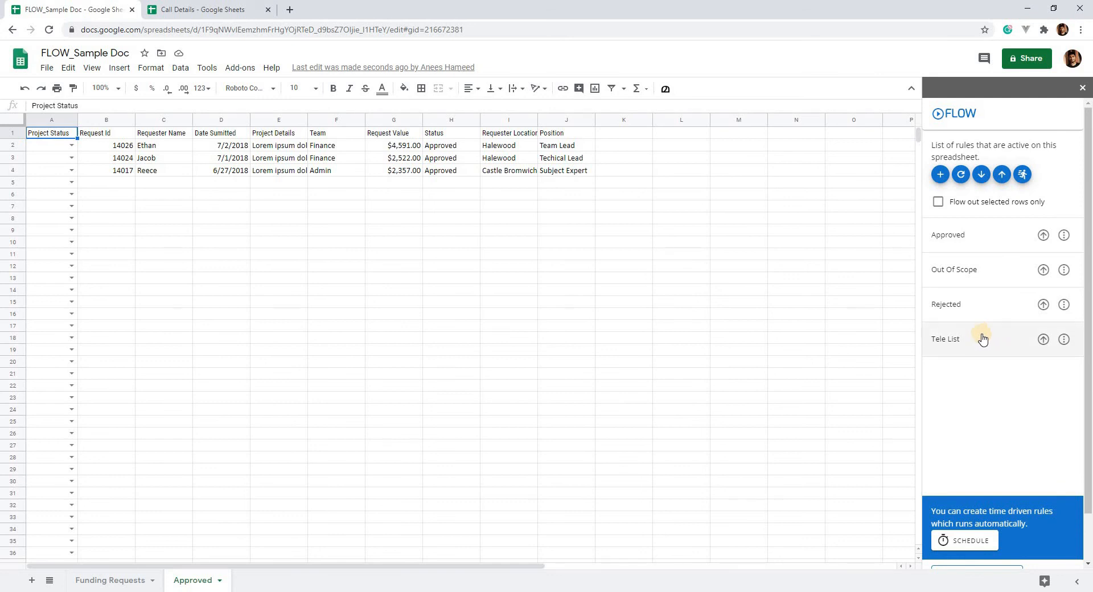
left_click(121, 578)
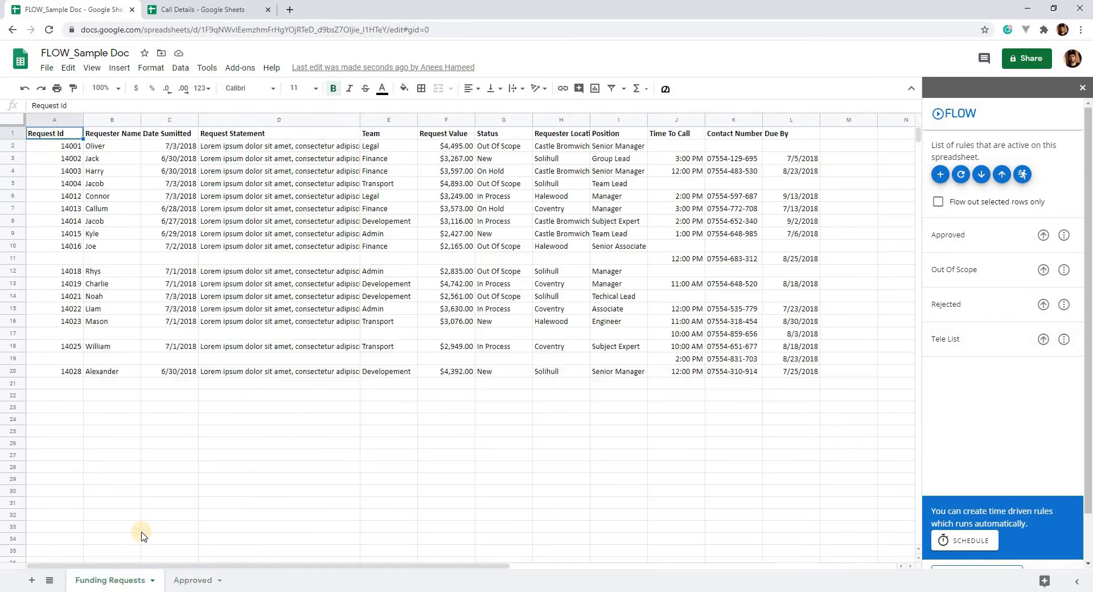
left_click(1063, 340)
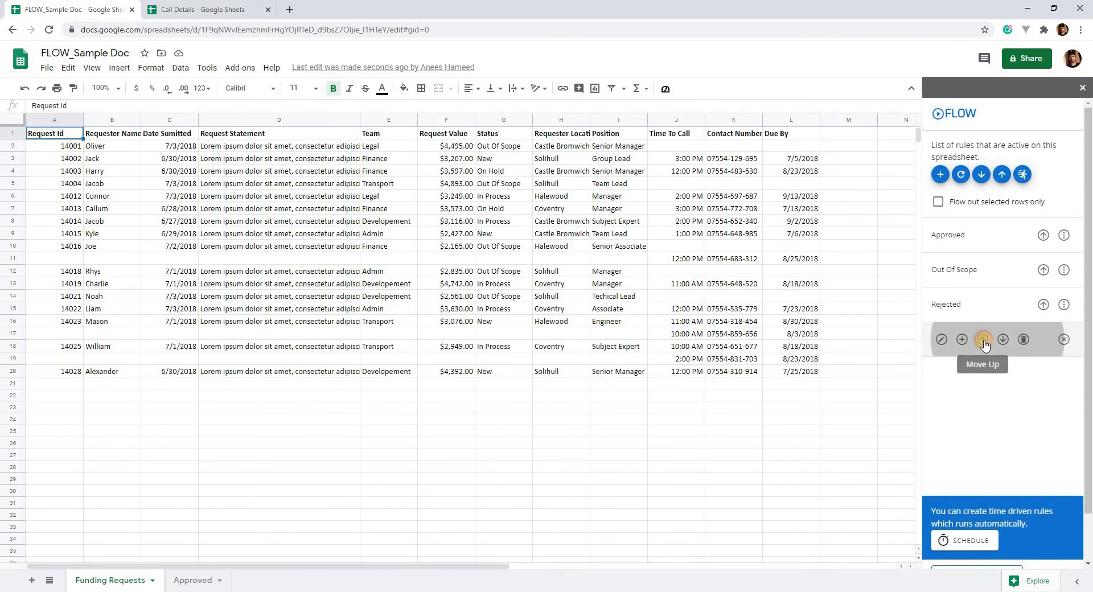
left_click(984, 340)
left_click(984, 304)
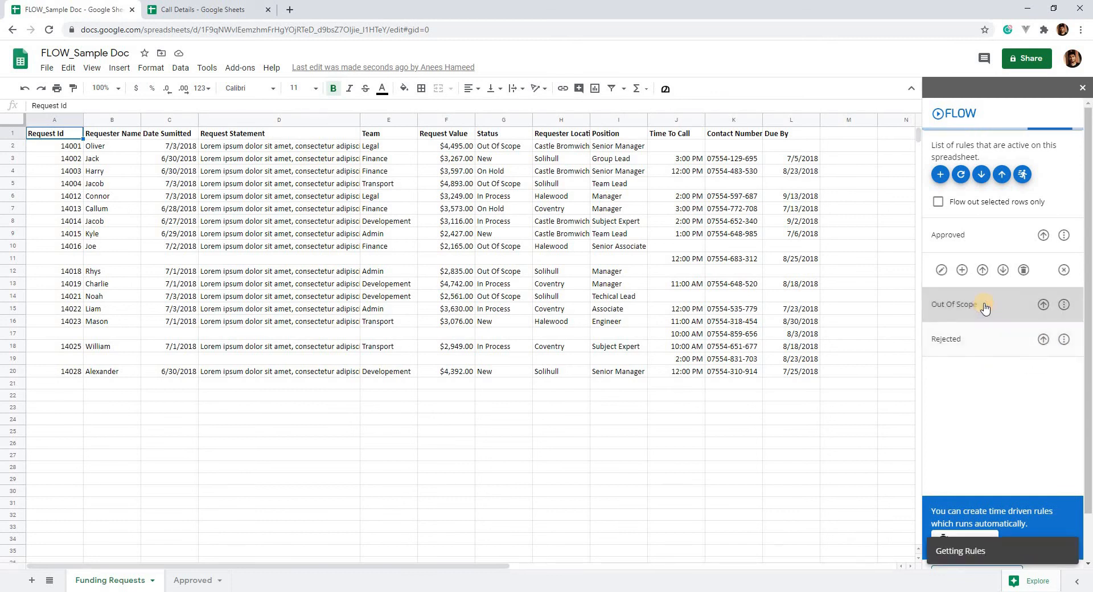
left_click(1064, 305)
left_click(982, 305)
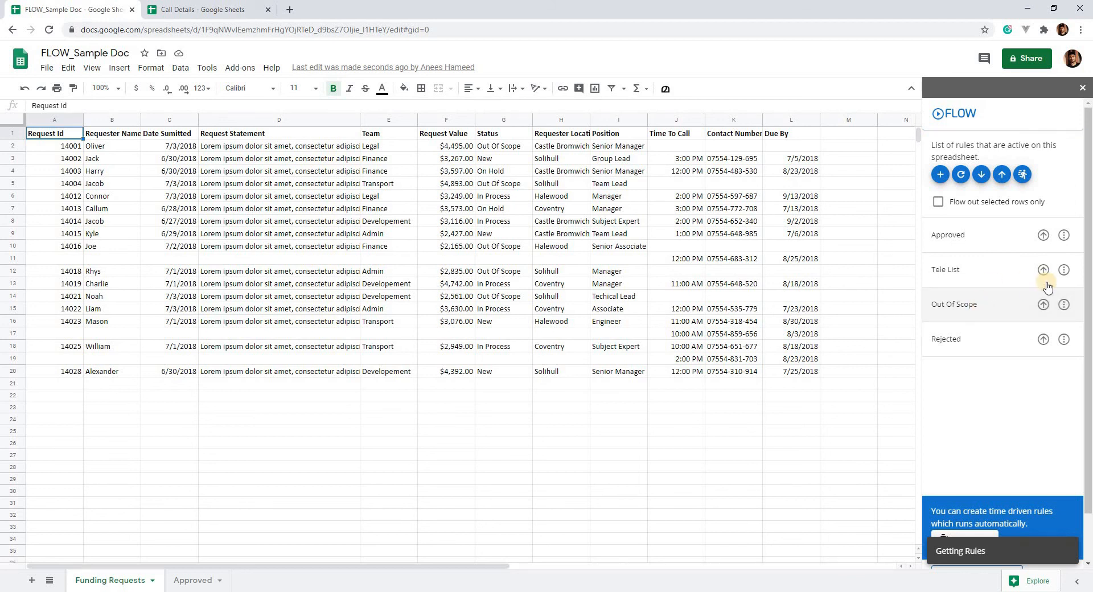
left_click(1063, 270)
left_click(983, 270)
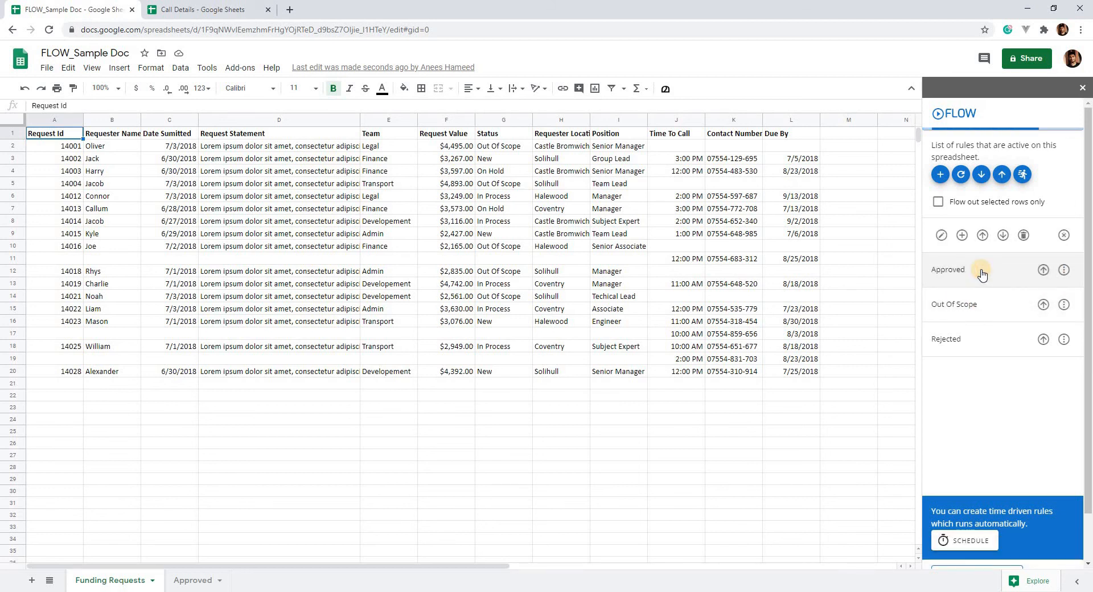
left_click(1064, 236)
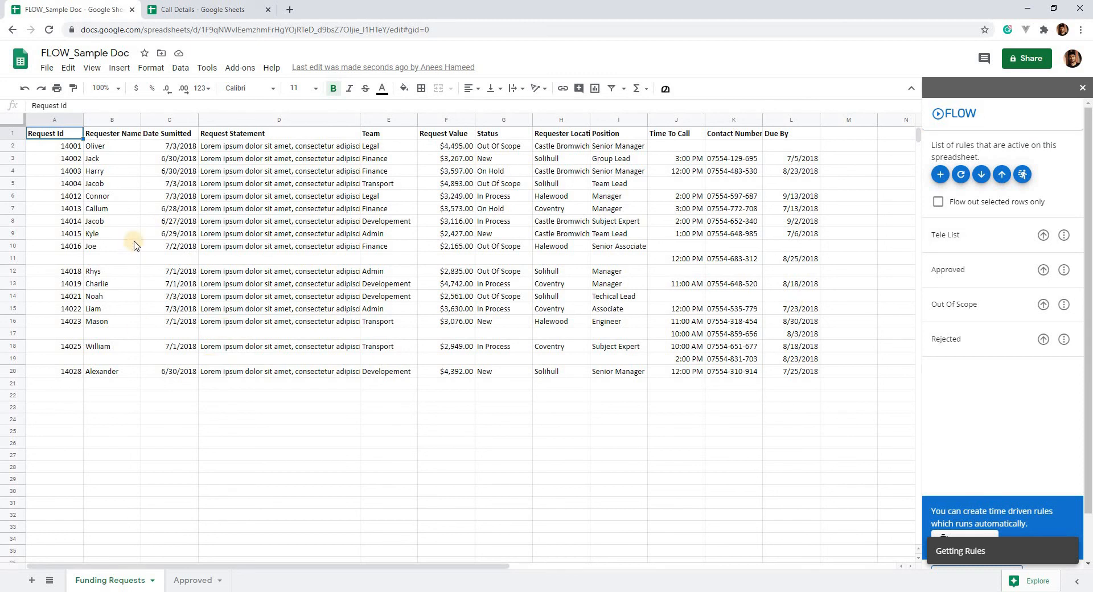
Restore the full request data in the Funding Requests sheet from cell A1 and clear the request rows in the Approved sheet
key("ctrl+v")
left_click(70, 137)
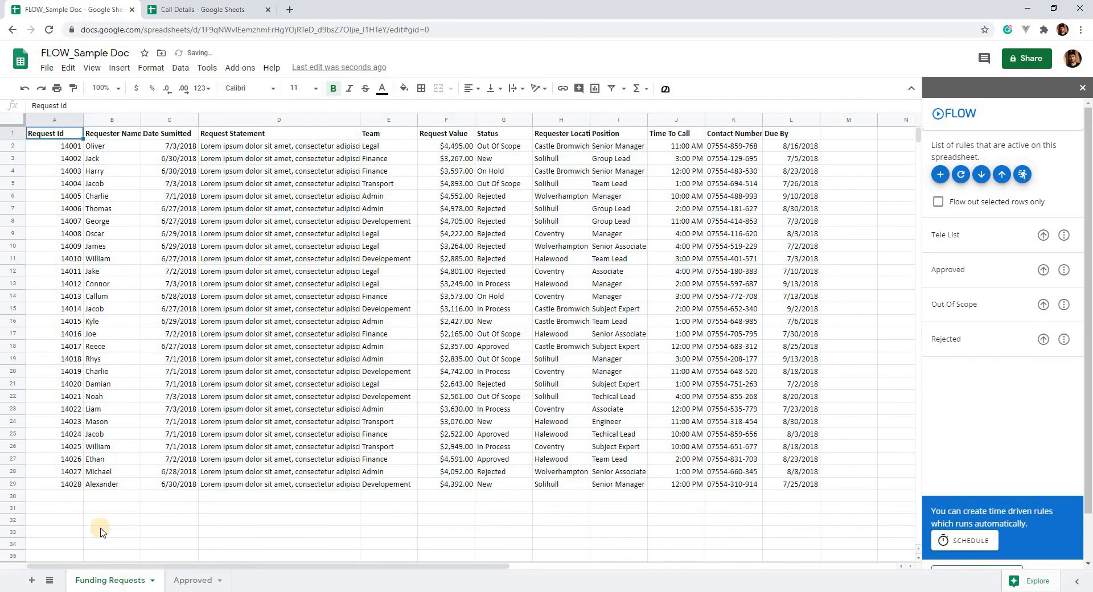
left_click(119, 149)
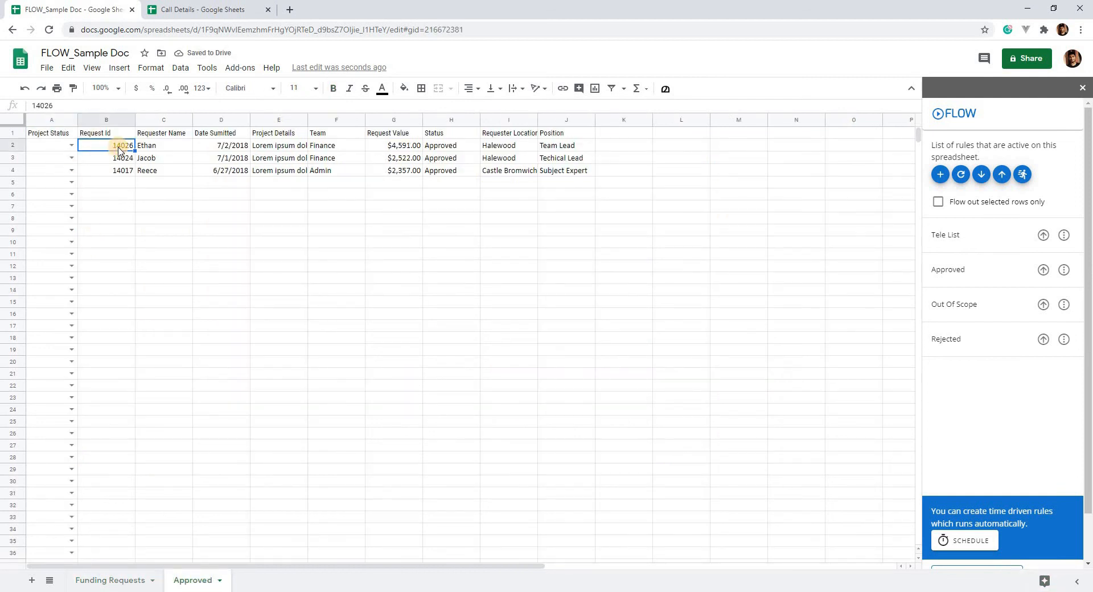
key("ctrl+shift+Down")
key("ctrl+shift+Right")
key("Delete")
key("ctrl+Home")
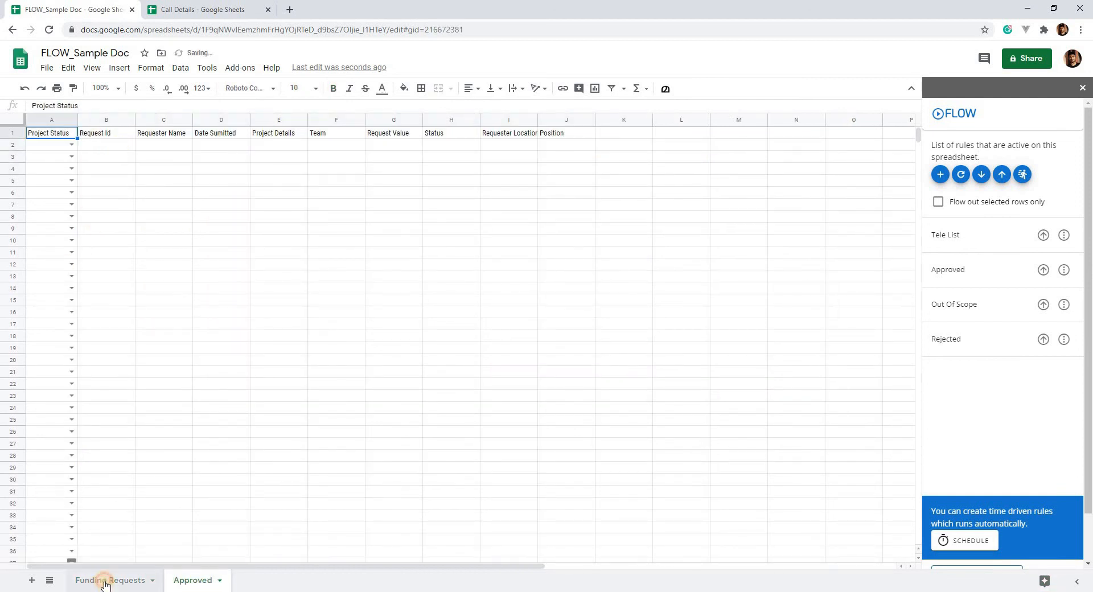
Run all rules again in the new order on Funding Requests and review the run details for Tele List and Approved
left_click(104, 580)
left_click(1026, 176)
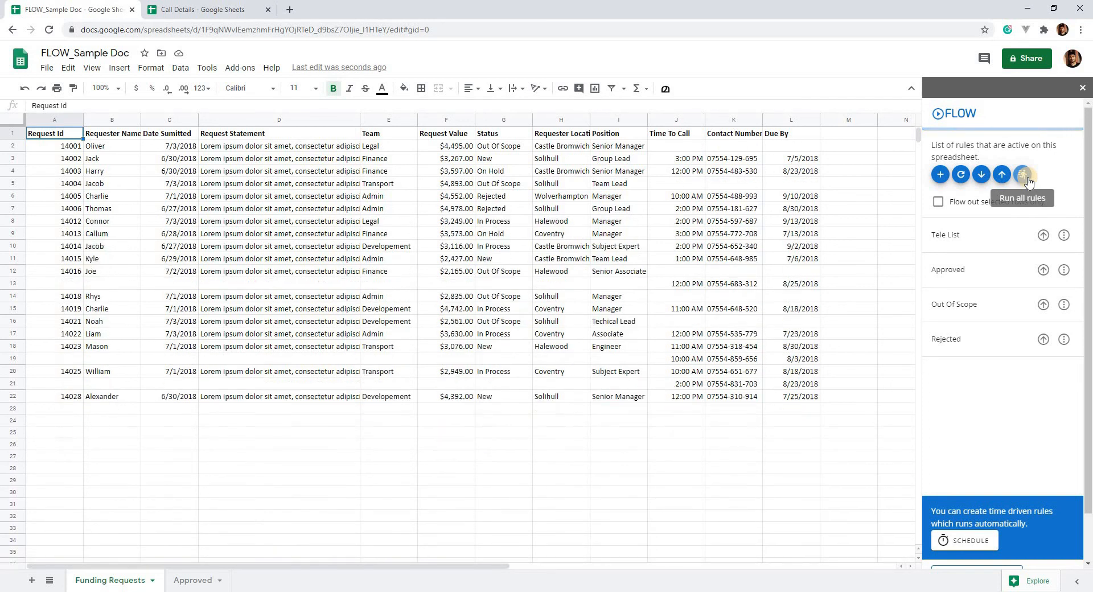
left_click(960, 196)
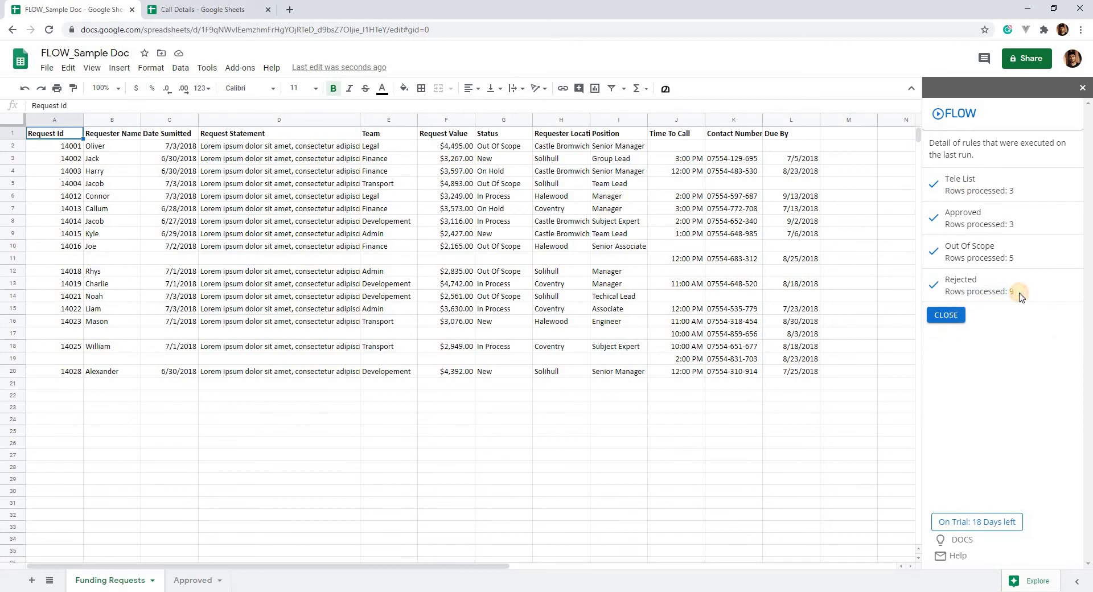
left_click_drag(963, 192, 1018, 185)
left_click_drag(985, 233, 1025, 227)
Copy the three Request Ids from the Approved sheet into cell F2 of the Tele list sheet in Call Details
left_click(186, 581)
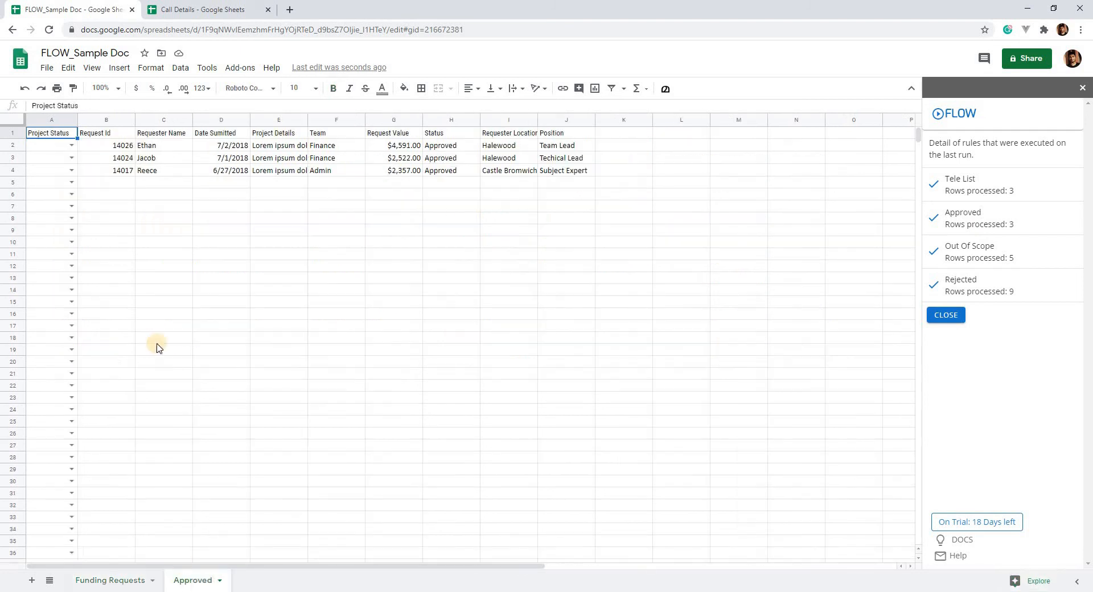
left_click_drag(123, 146, 127, 177)
key("ctrl+c")
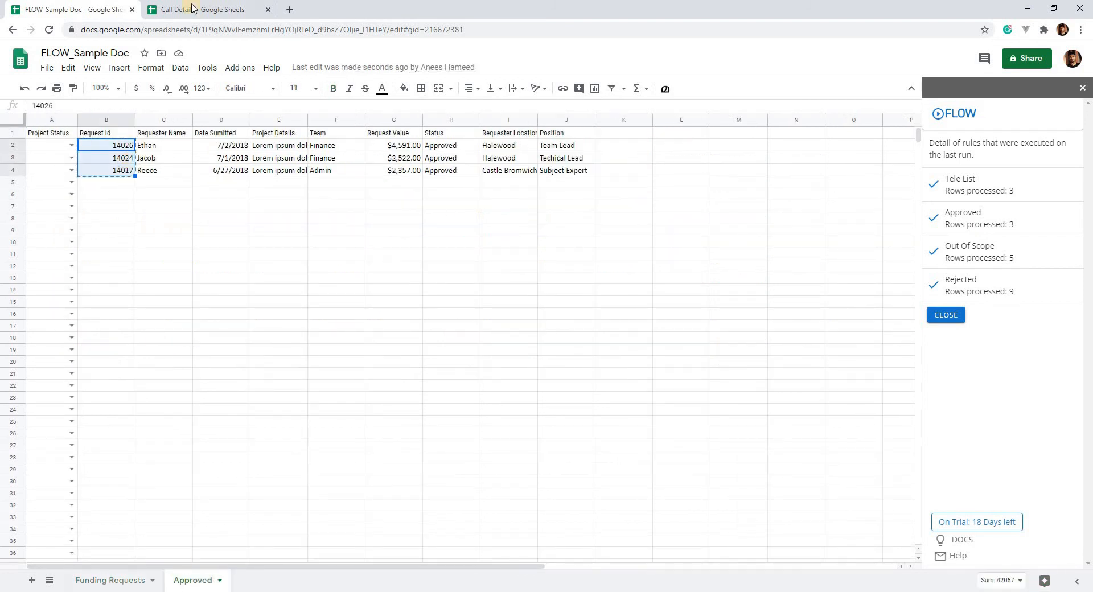
left_click(193, 7)
left_click(69, 192)
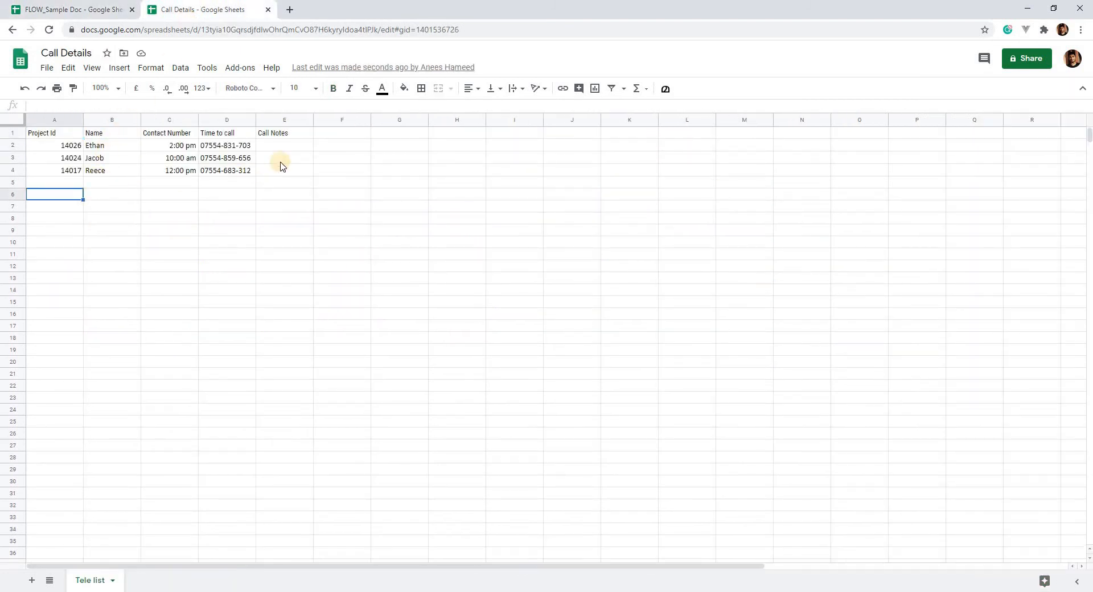
left_click(345, 146)
key("ctrl+v")
Compare the Project Ids in column A with the pasted Request Ids and delete the comparison values from column F
left_click(67, 150)
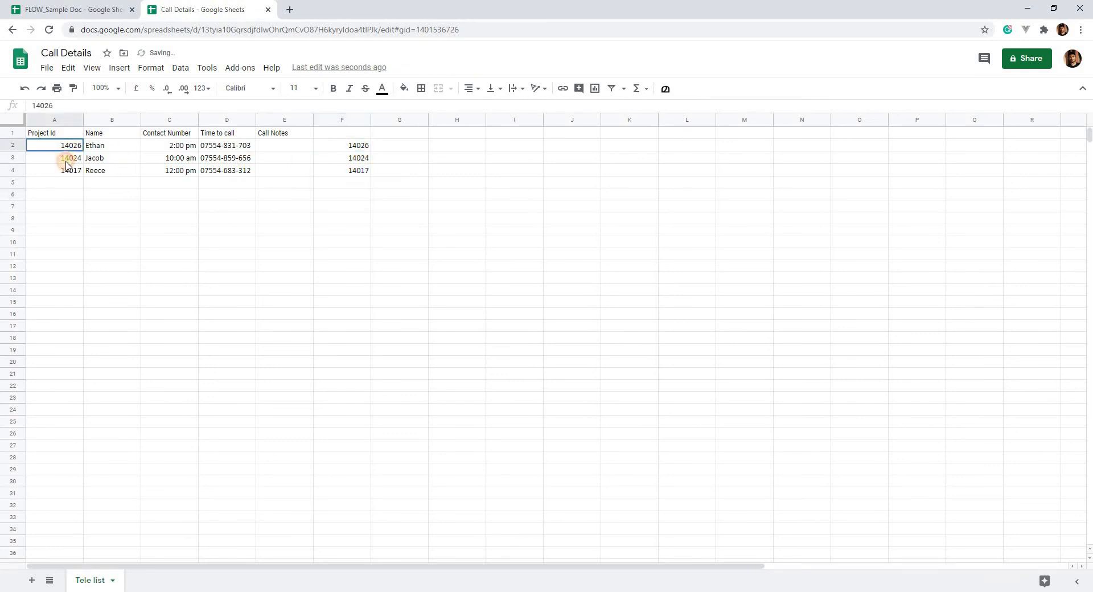
left_click(66, 174)
left_click_drag(342, 145, 349, 174)
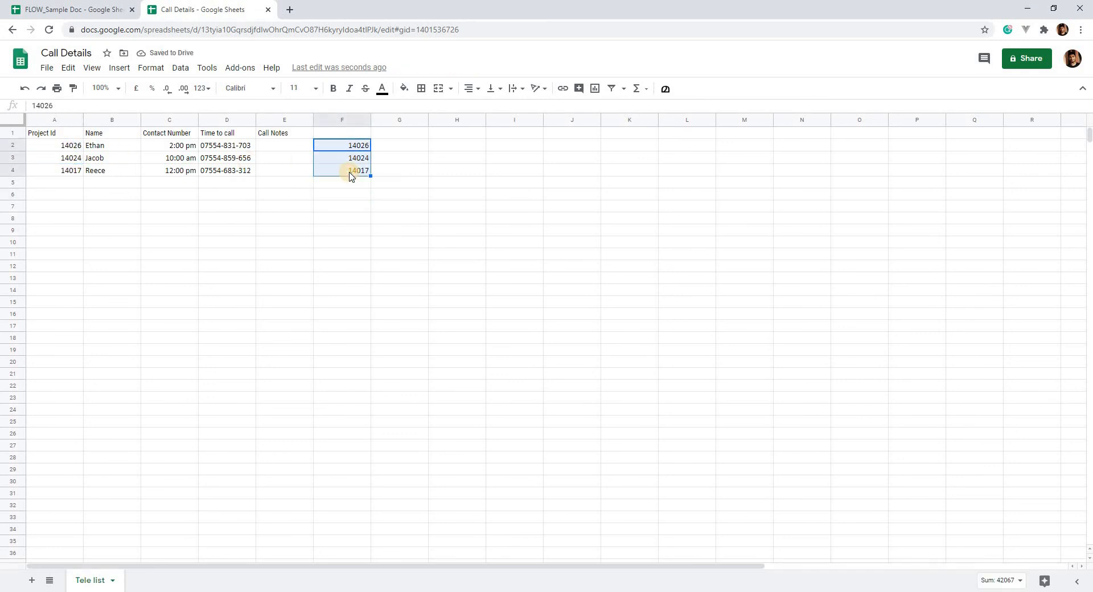
key("Delete")
left_click(65, 134)
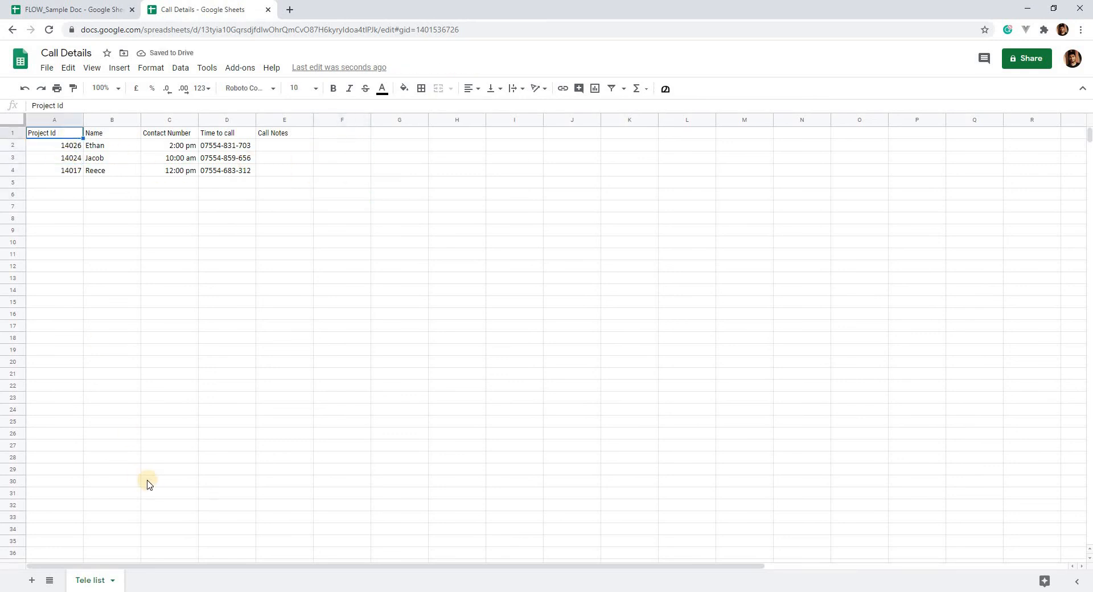